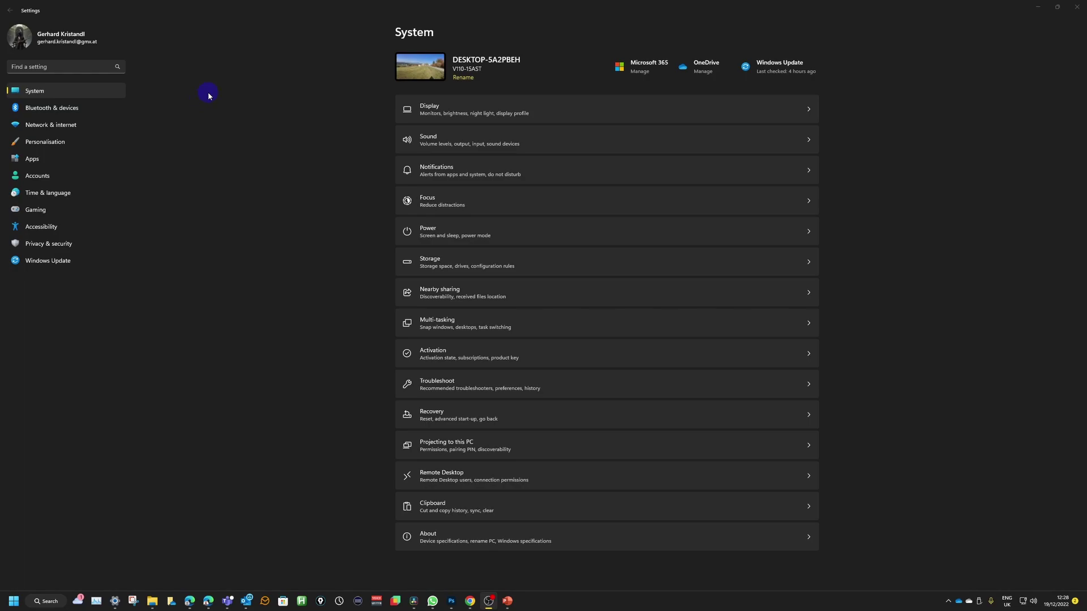
- Search Settings for 'camera permissions' and open 'Choose which apps can access your camera'
click(42, 64)
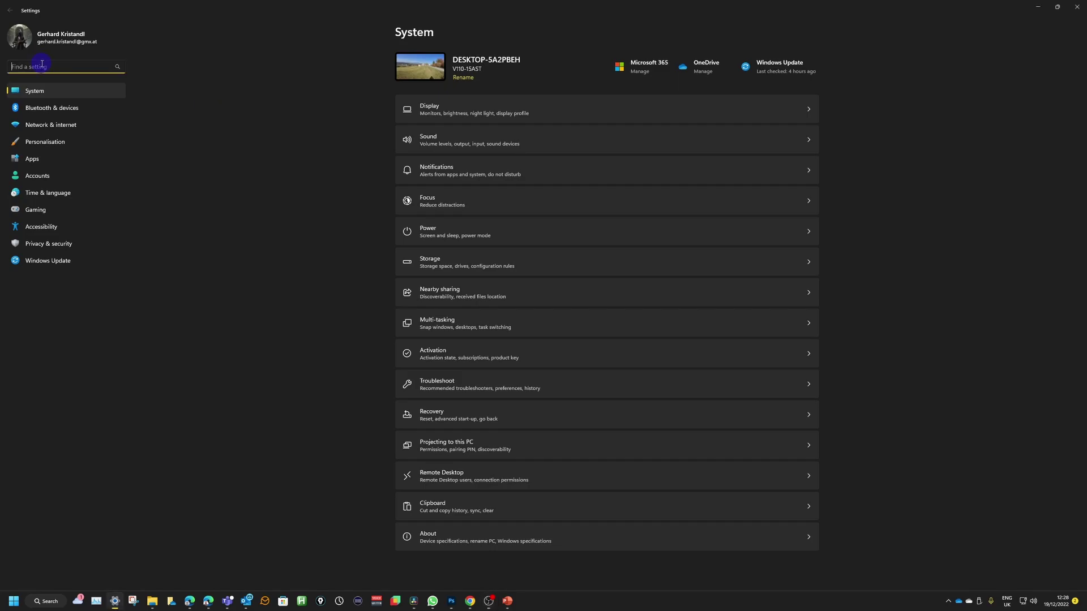
click(201, 108)
click(69, 66)
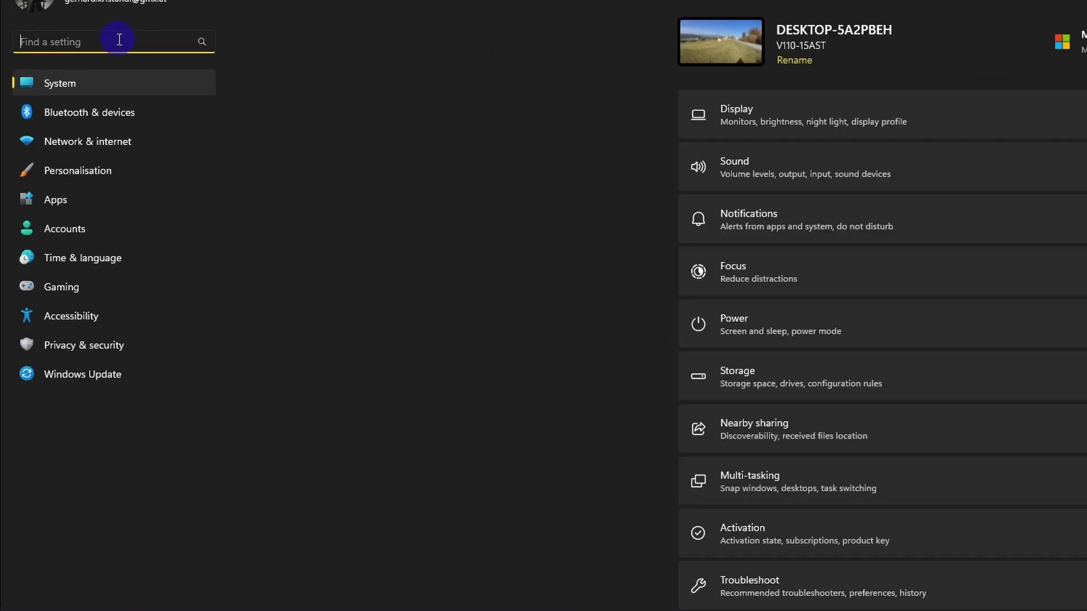
text(camera )
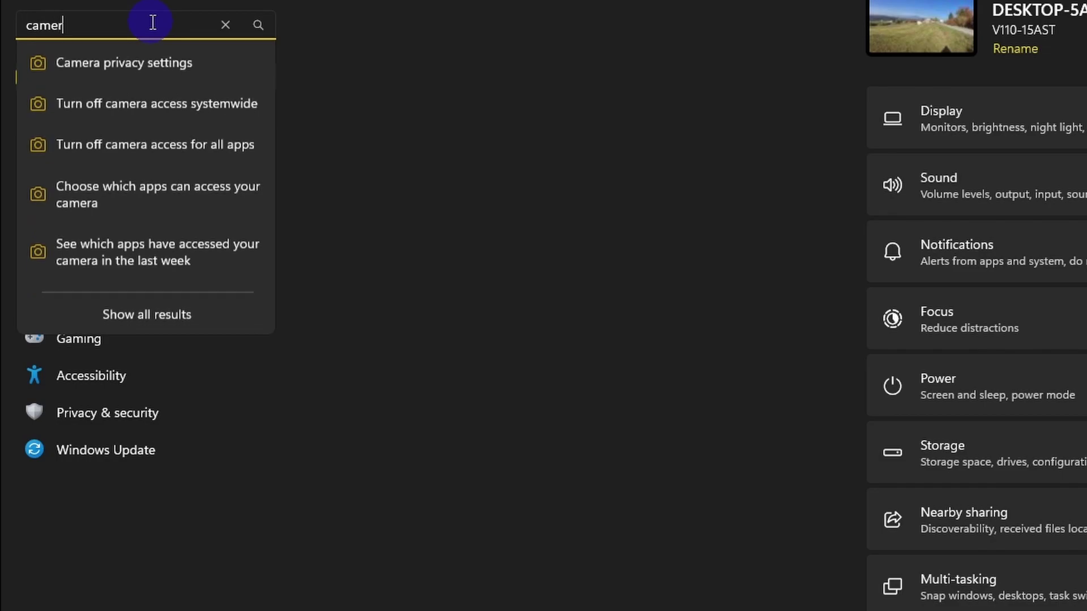
text(permissions)
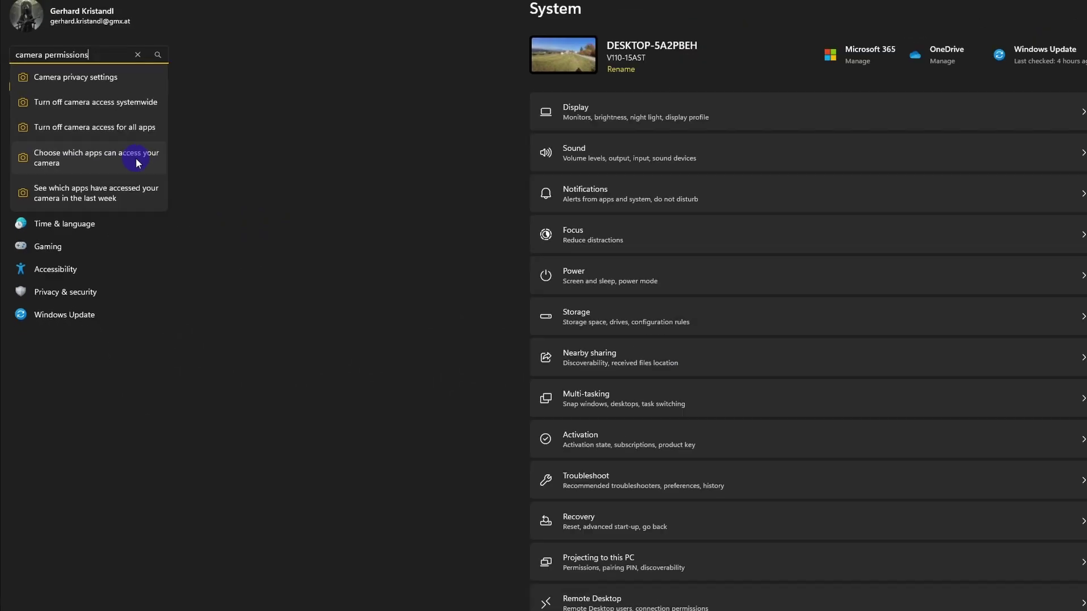
click(222, 193)
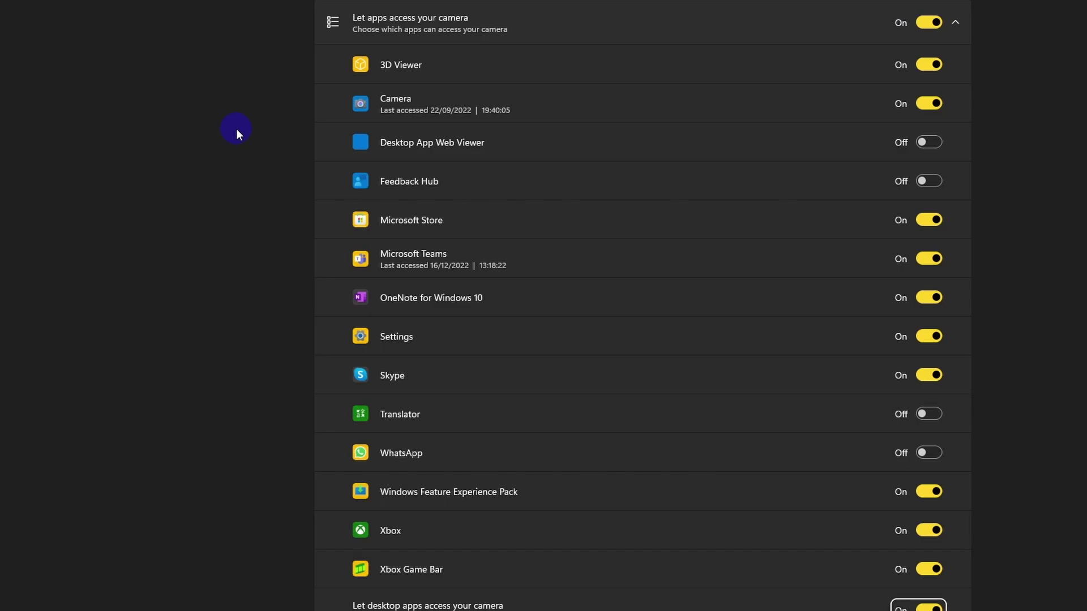
- Scroll down to the 'Let desktop apps access your camera' setting
scroll(253, 121, down, 10)
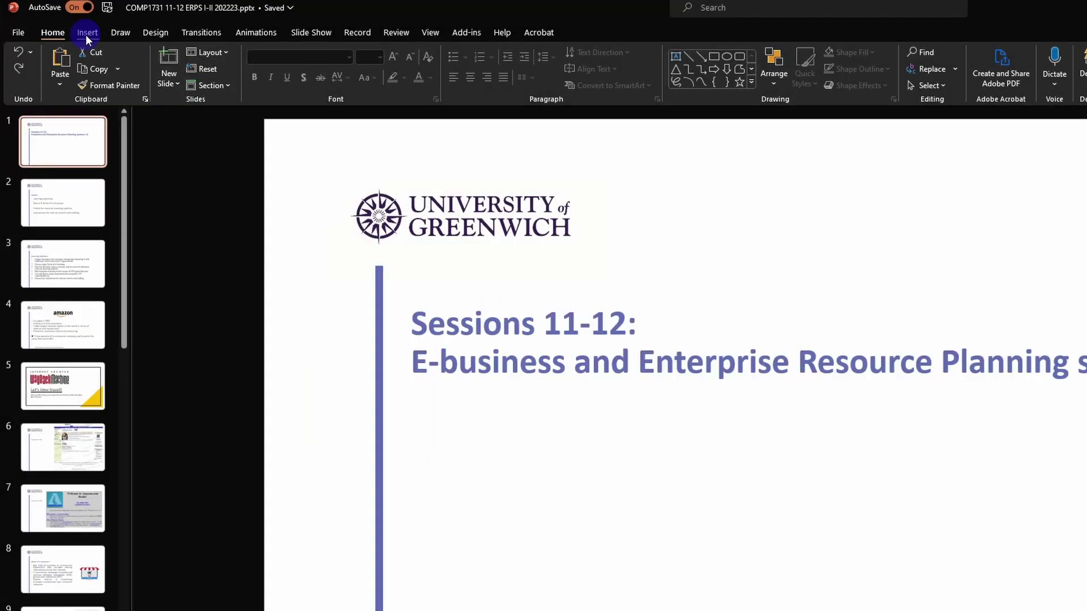
- Insert a Cameo placeholder from the Insert tab's Camera group onto the title slide
click(86, 34)
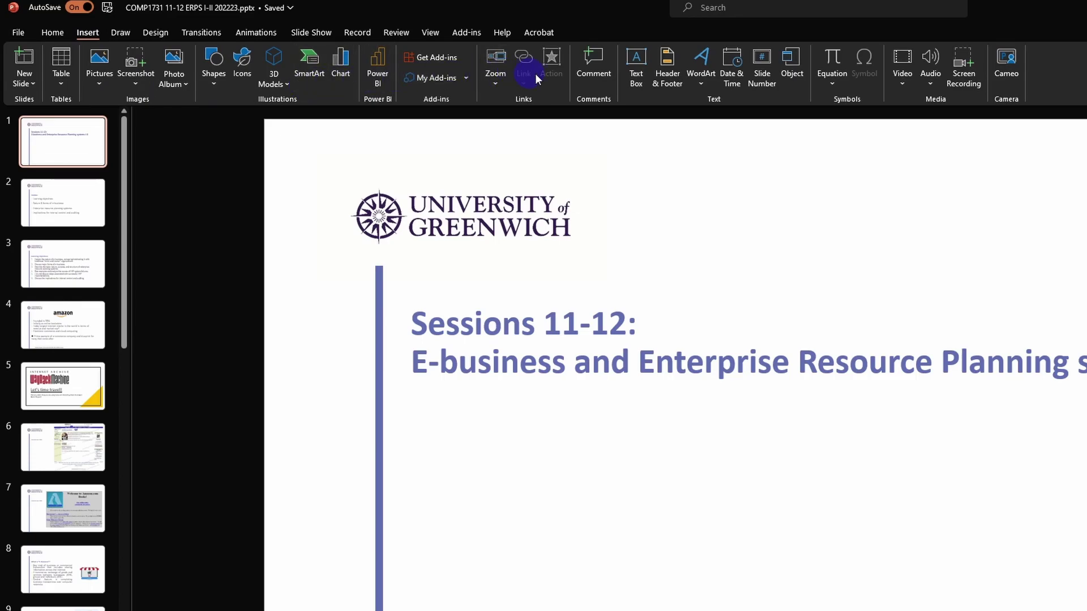
click(1012, 68)
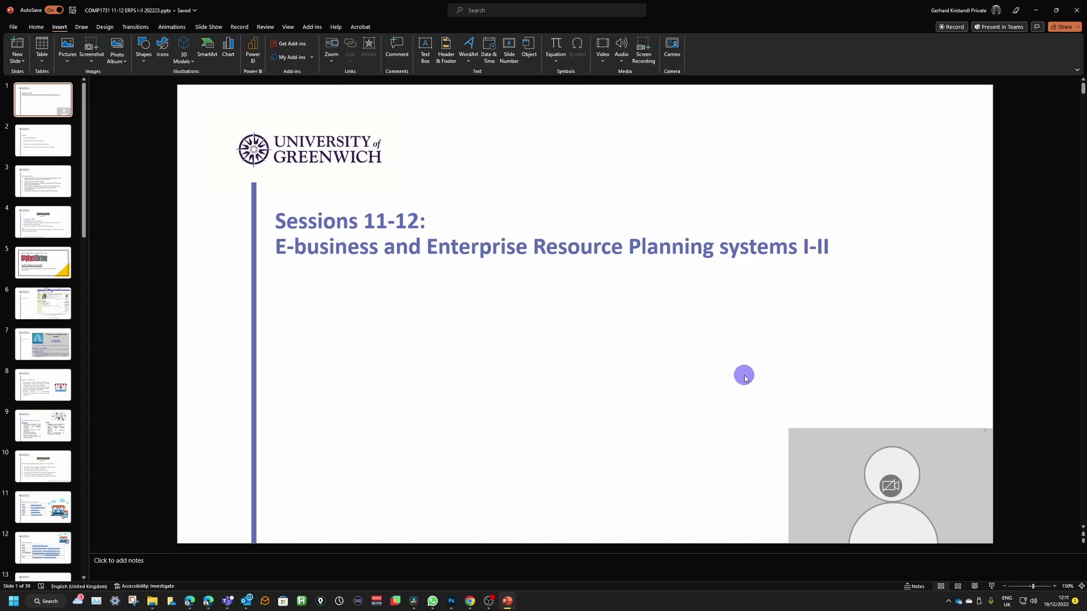
- Select the Cameo and keep the c922 Pro Stream Webcam as its Preview camera source
click(821, 439)
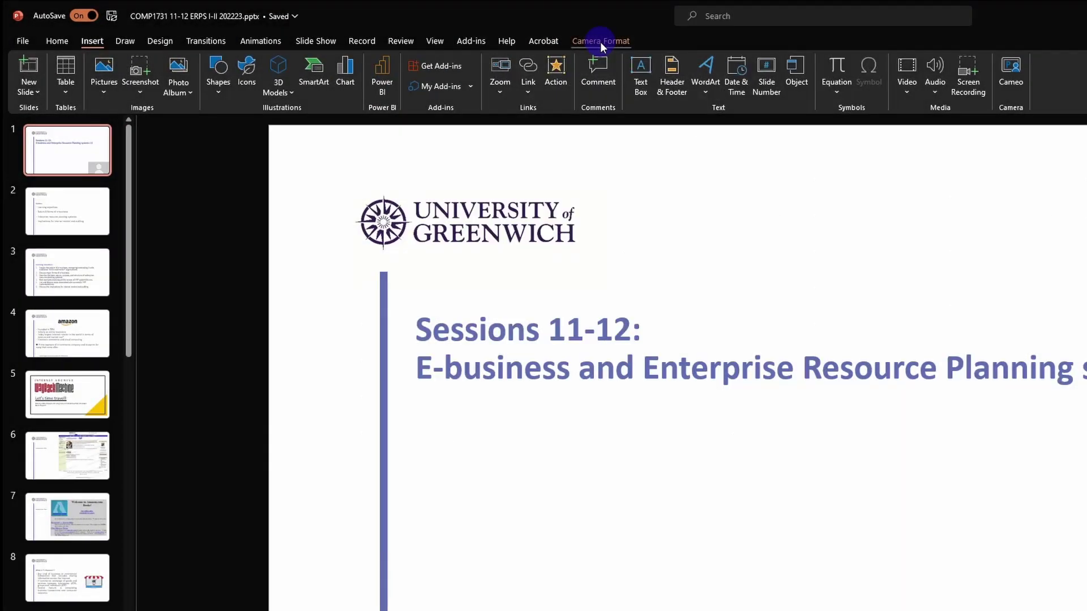
click(600, 42)
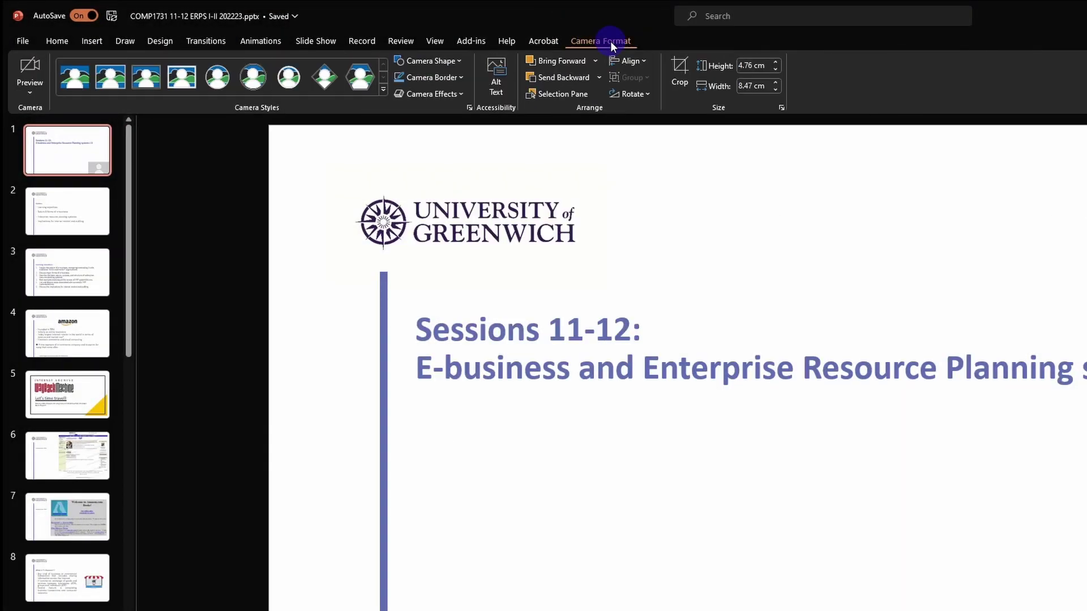
click(33, 98)
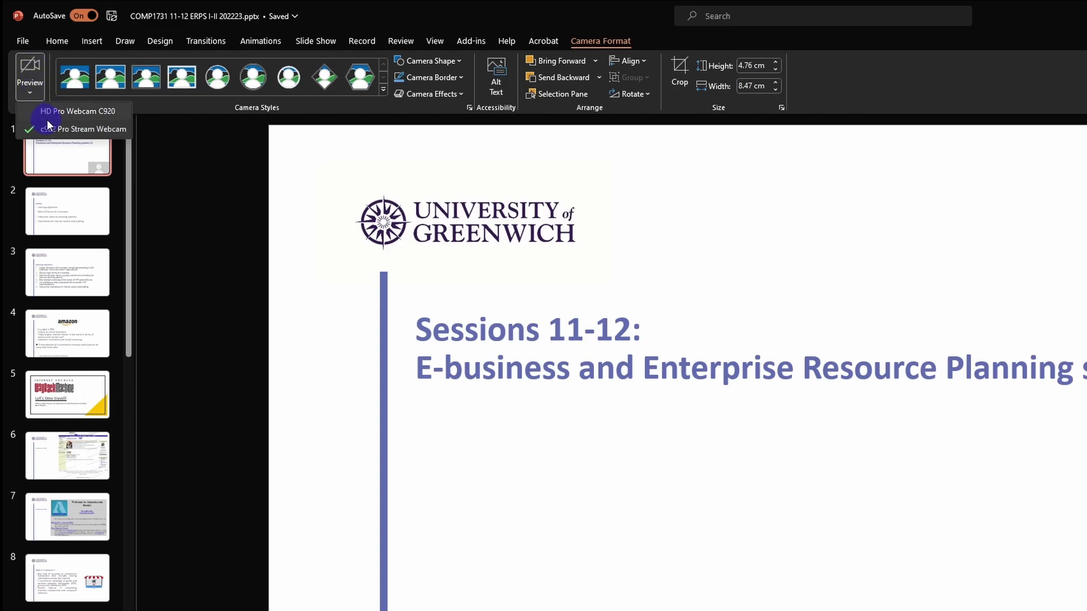
click(40, 95)
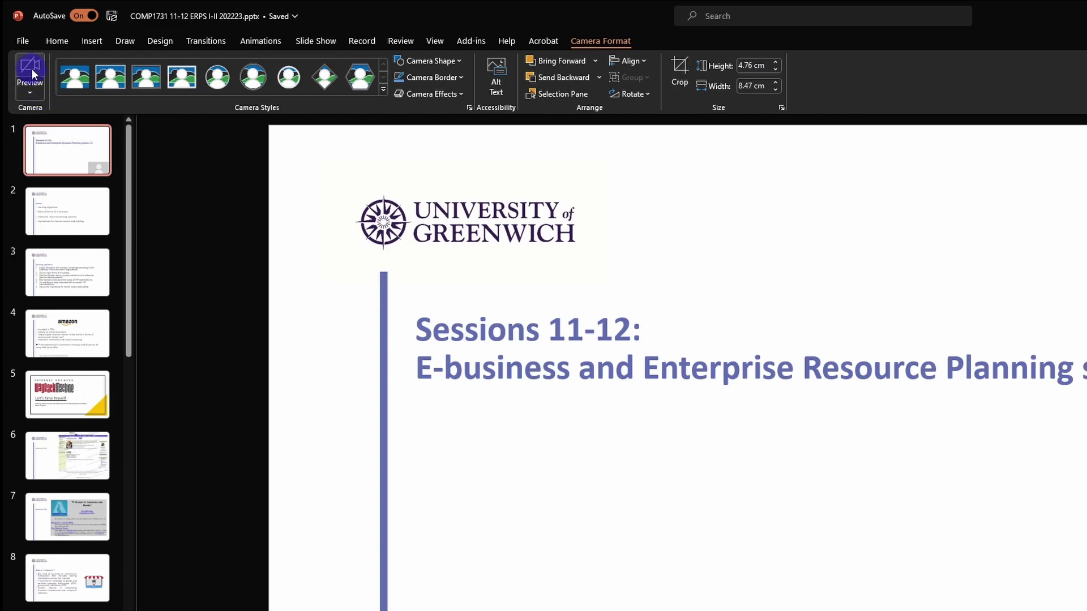
- Start the live webcam preview, move the Cameo up-left and enlarge it to 7.4 × 13.16 cm
click(31, 69)
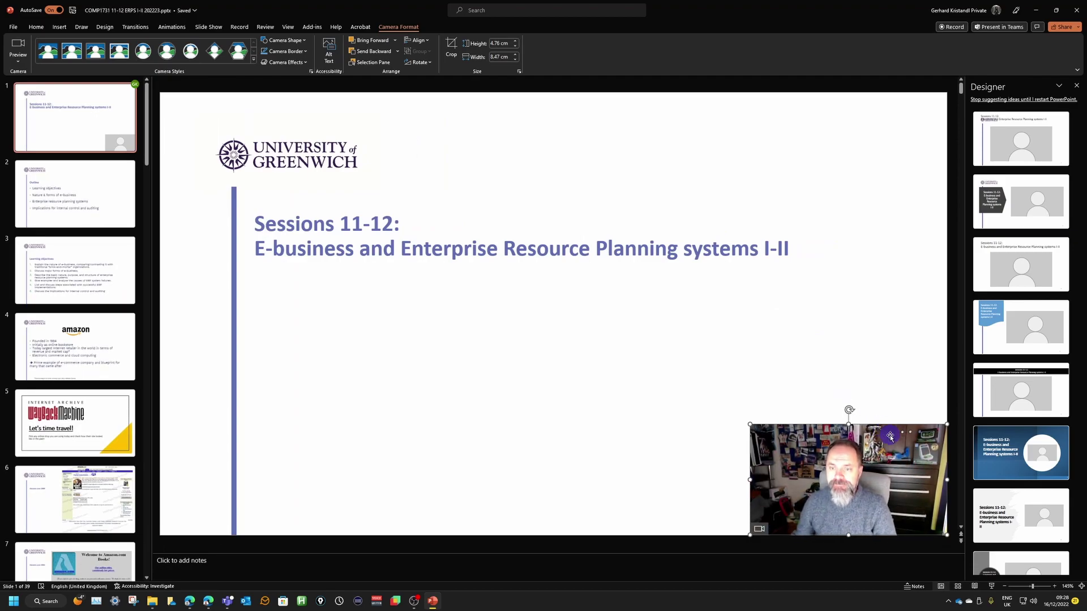
drag(883, 430, 733, 300)
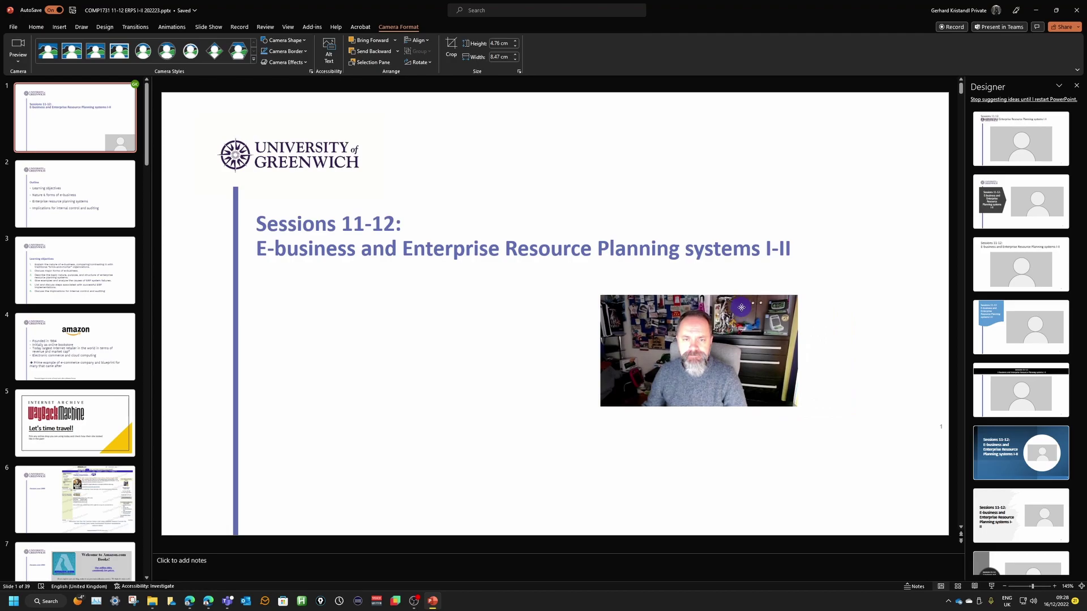
drag(797, 406, 846, 467)
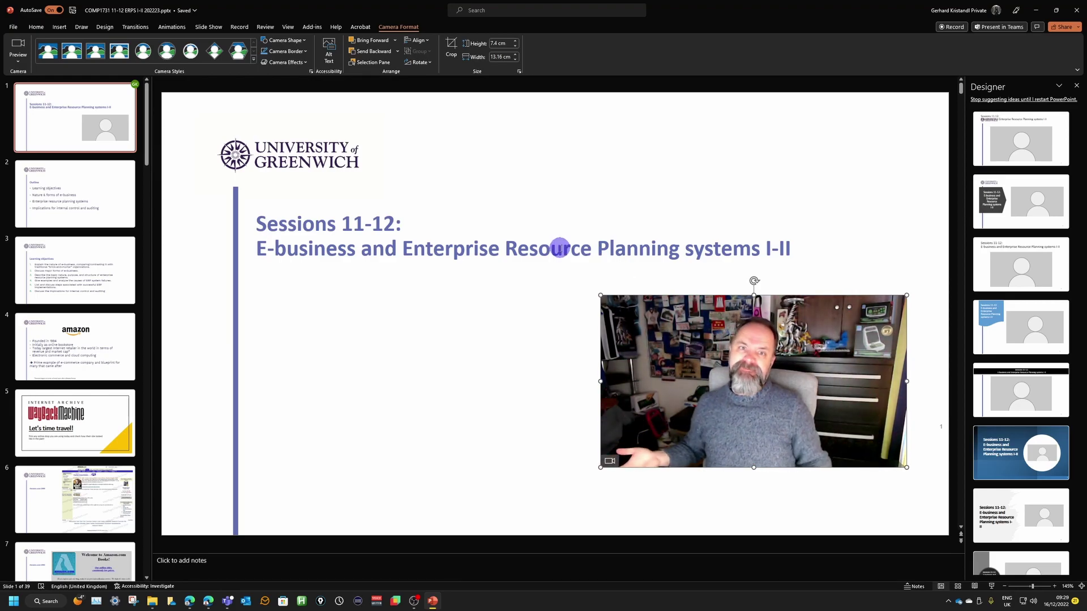
- Try No Style and soft-edge camera styles, then apply the 7.4 cm circle style
click(46, 53)
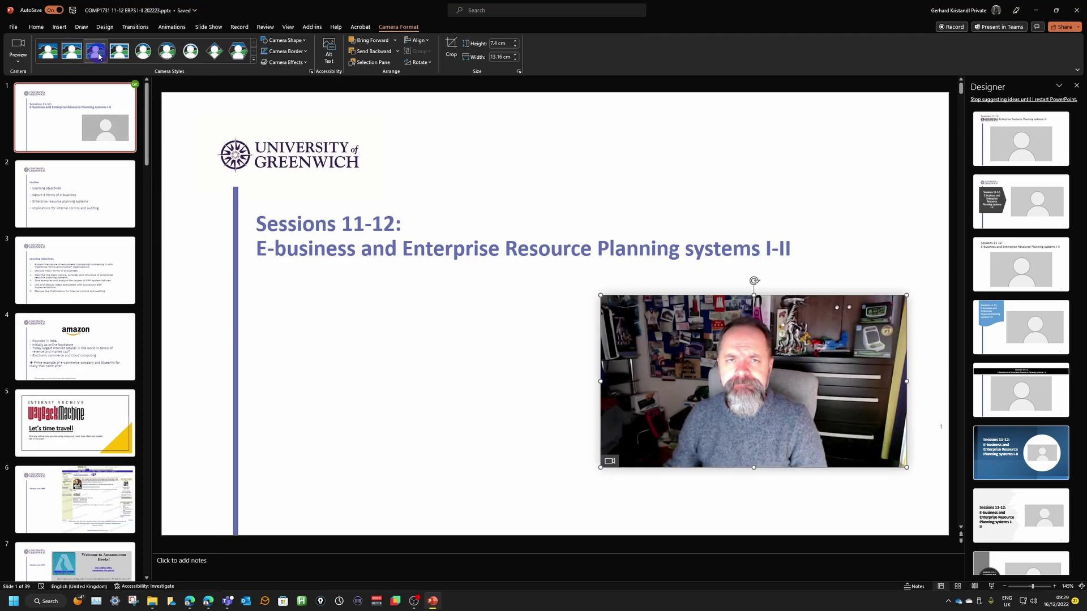
click(119, 52)
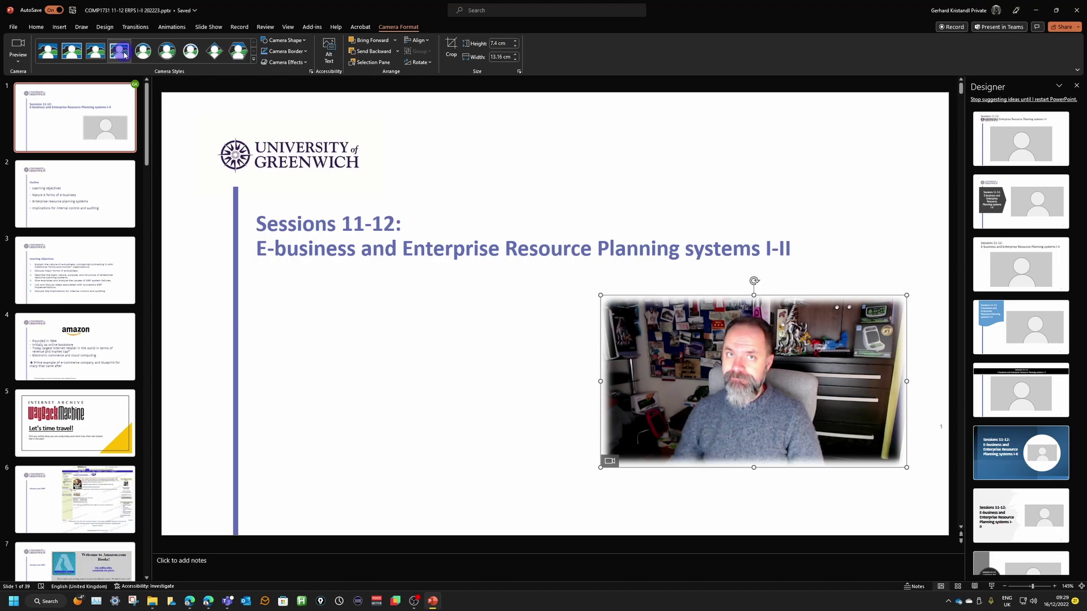
click(146, 53)
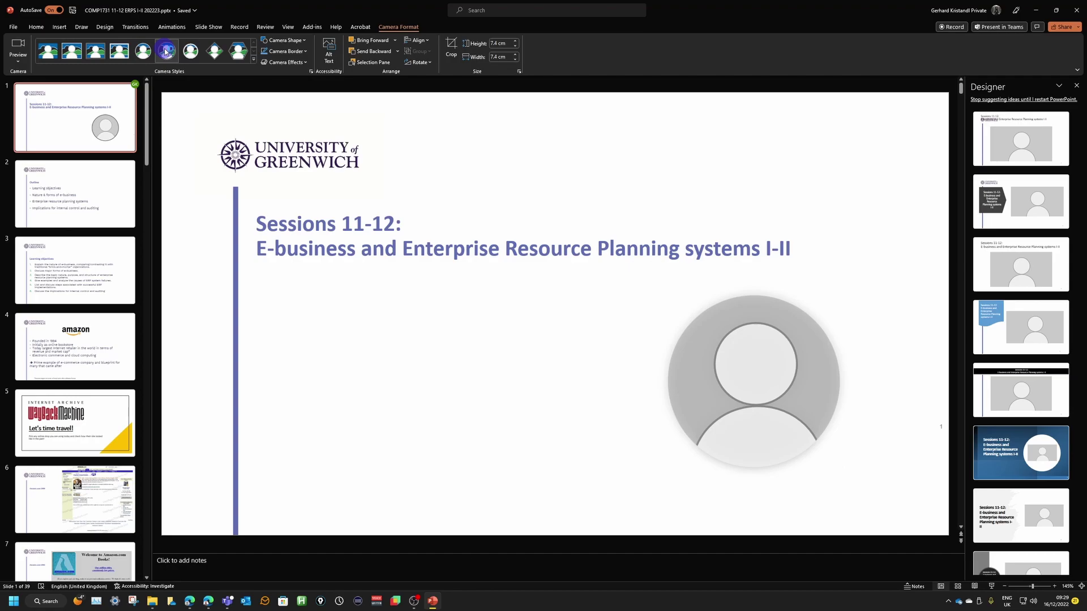
- Try the soft circle and diamond styles, then settle on the 7.4 × 8.55 cm hexagon frame
click(166, 52)
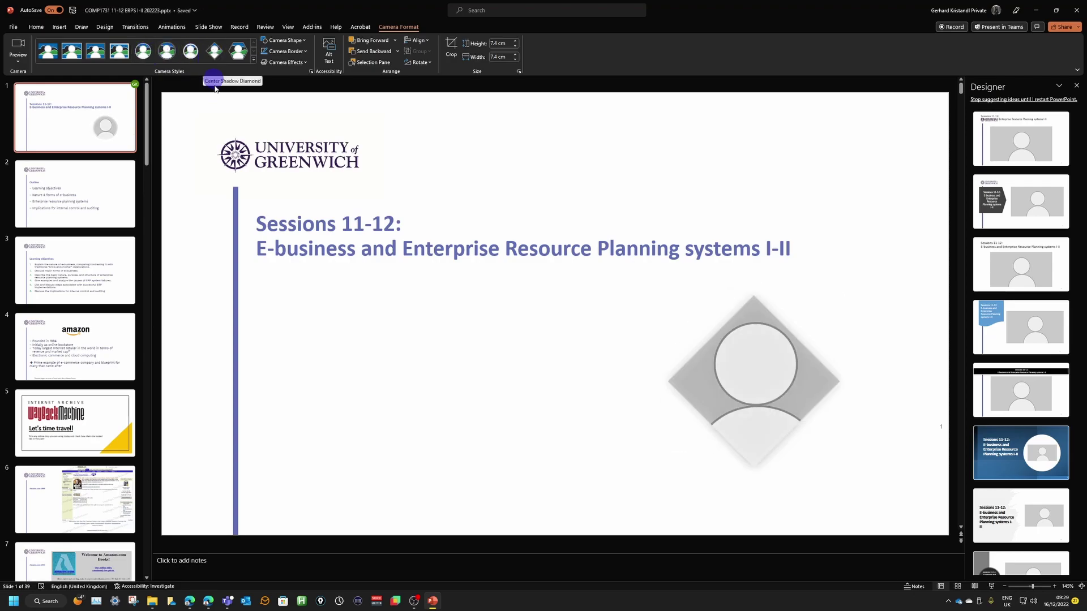
click(214, 51)
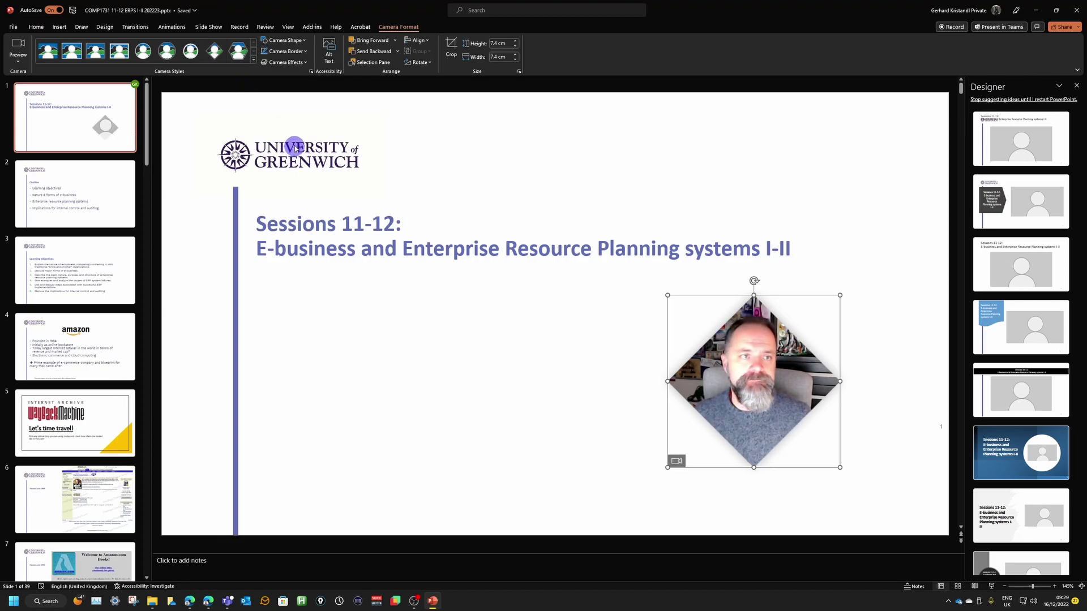
click(237, 51)
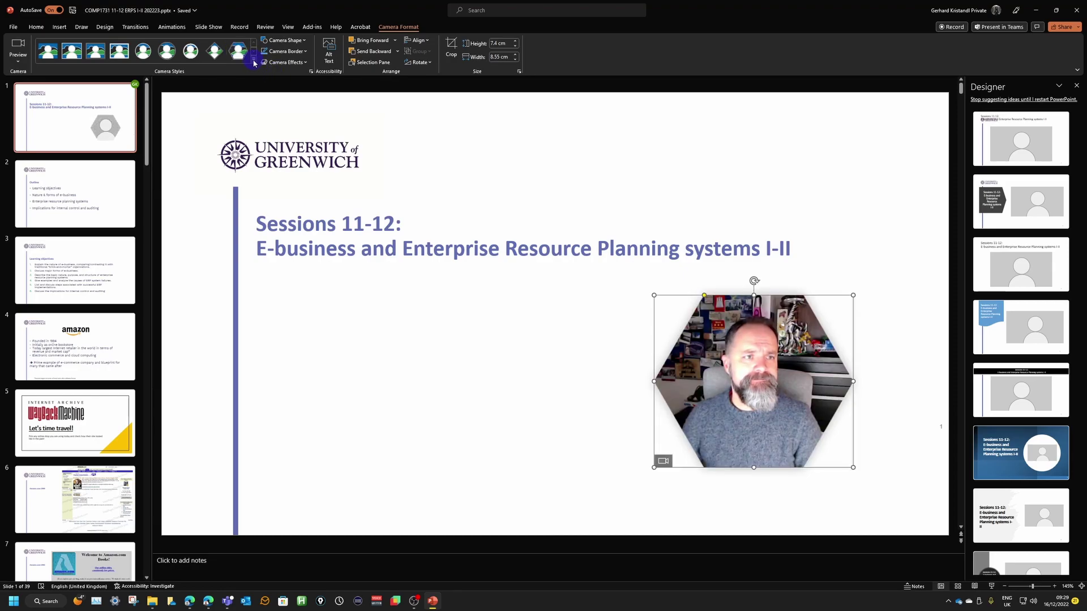
click(254, 62)
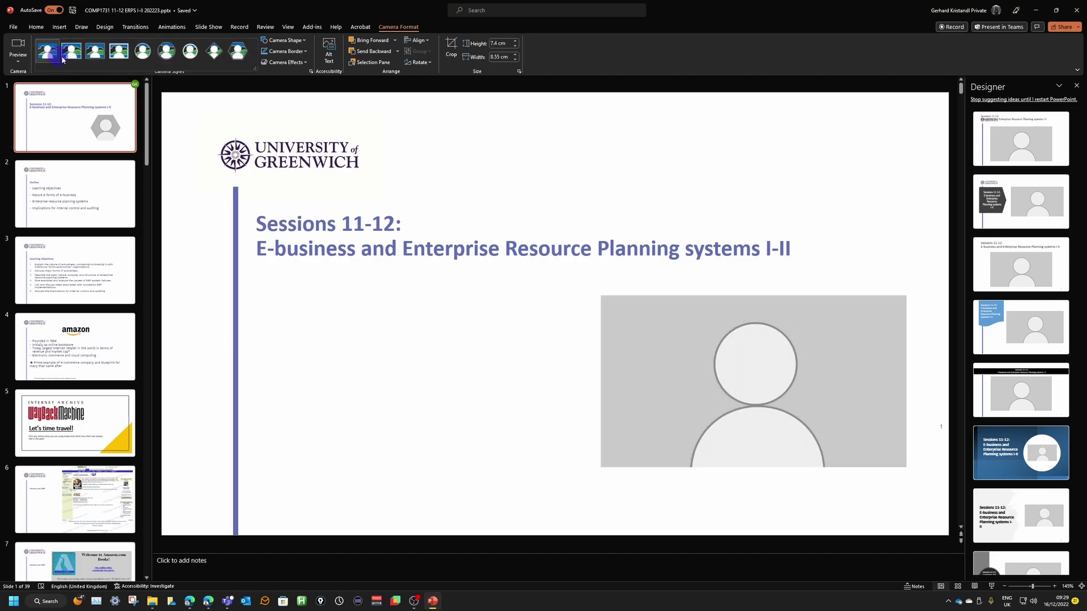
- Reshape the Cameo into an Up Arrow, then into a rounded flowchart shape
click(305, 42)
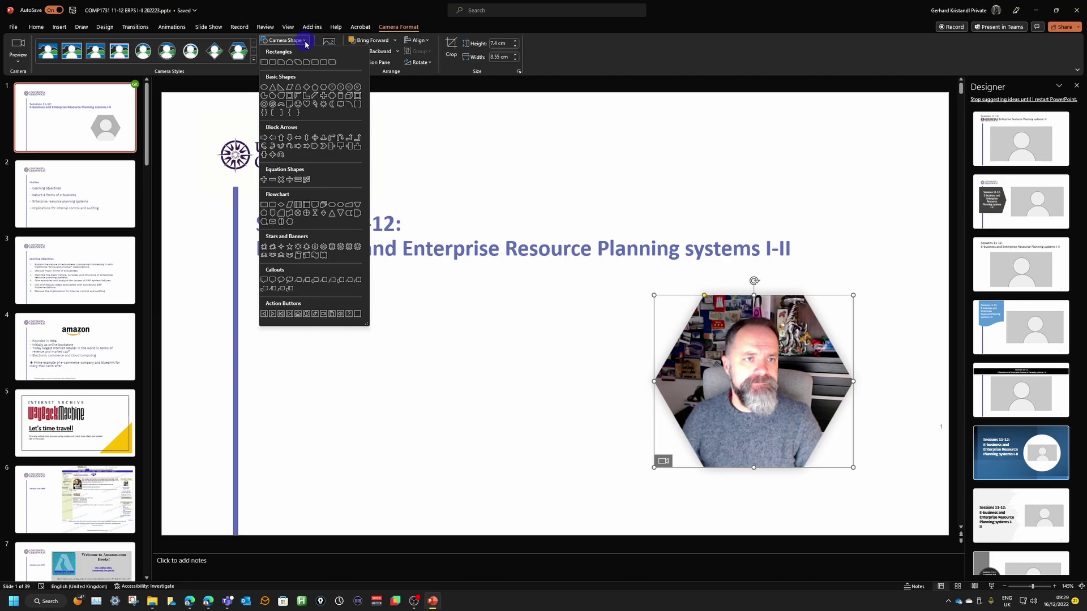
click(282, 138)
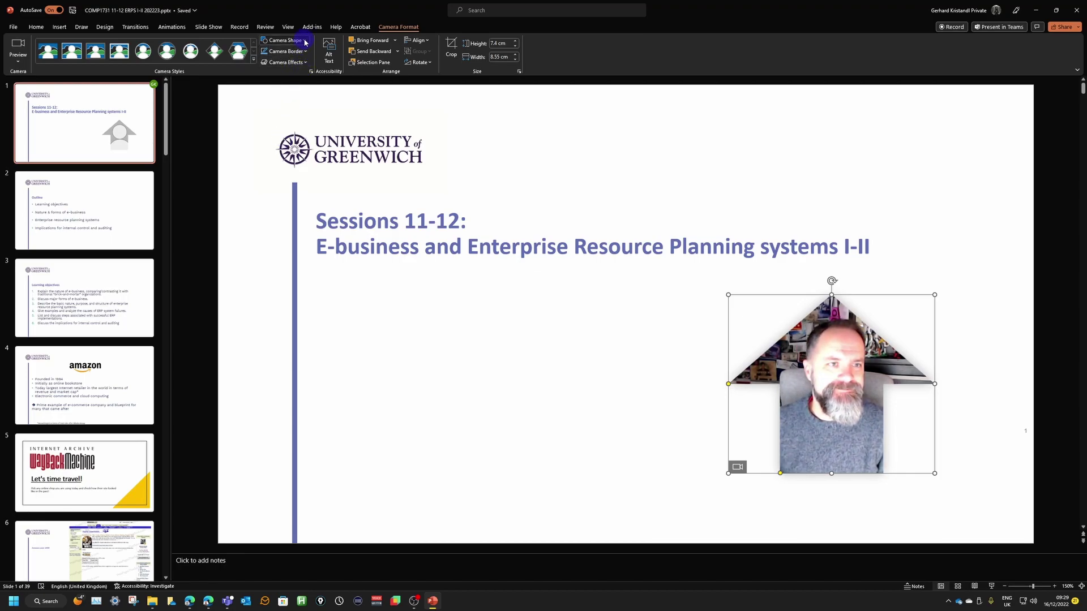
click(286, 41)
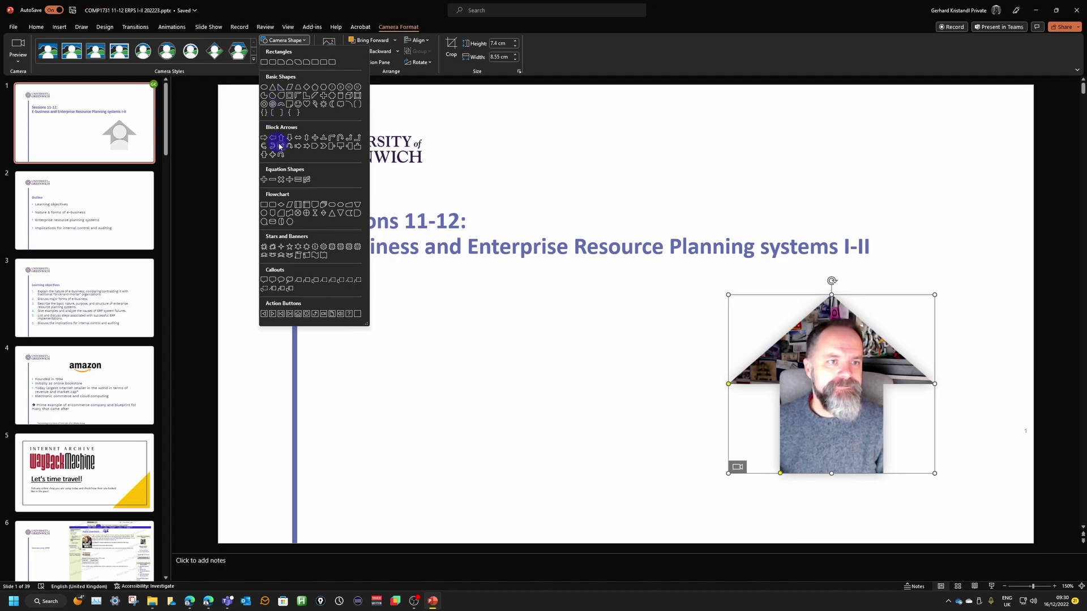
click(291, 224)
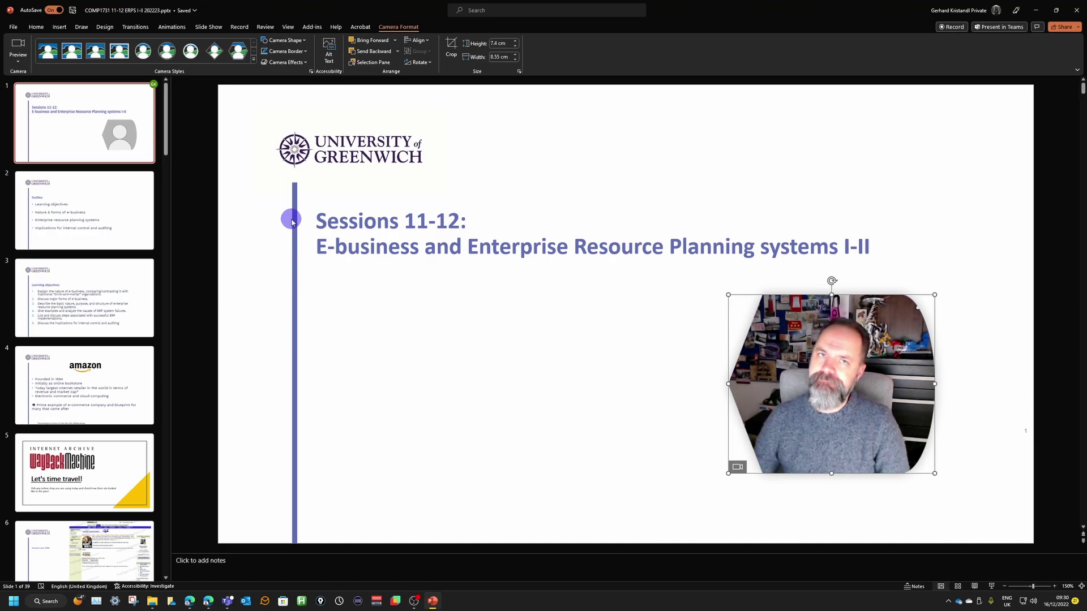
click(305, 43)
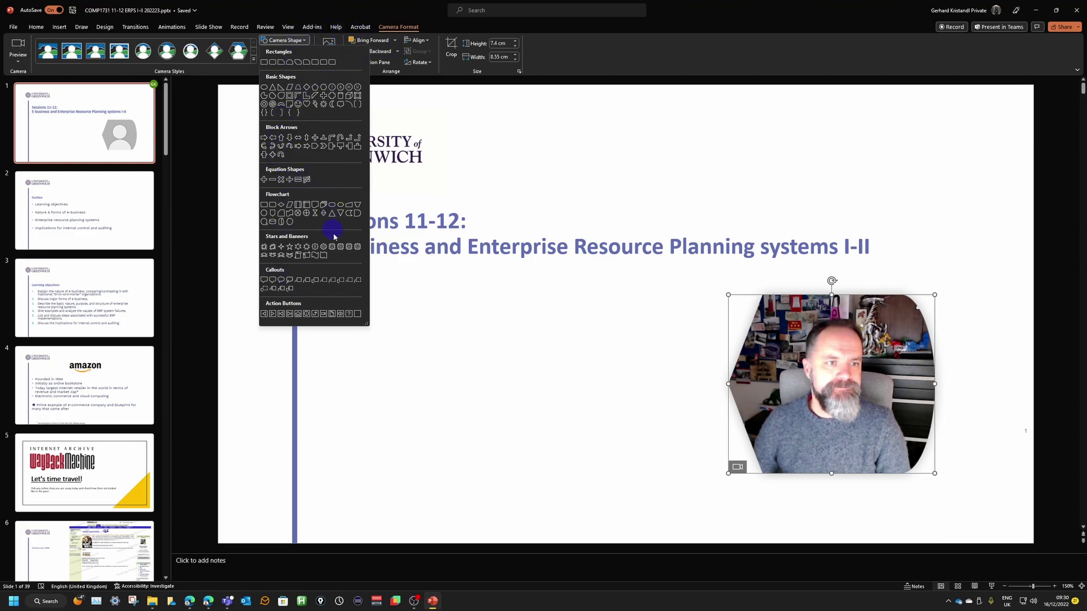
click(326, 16)
click(307, 52)
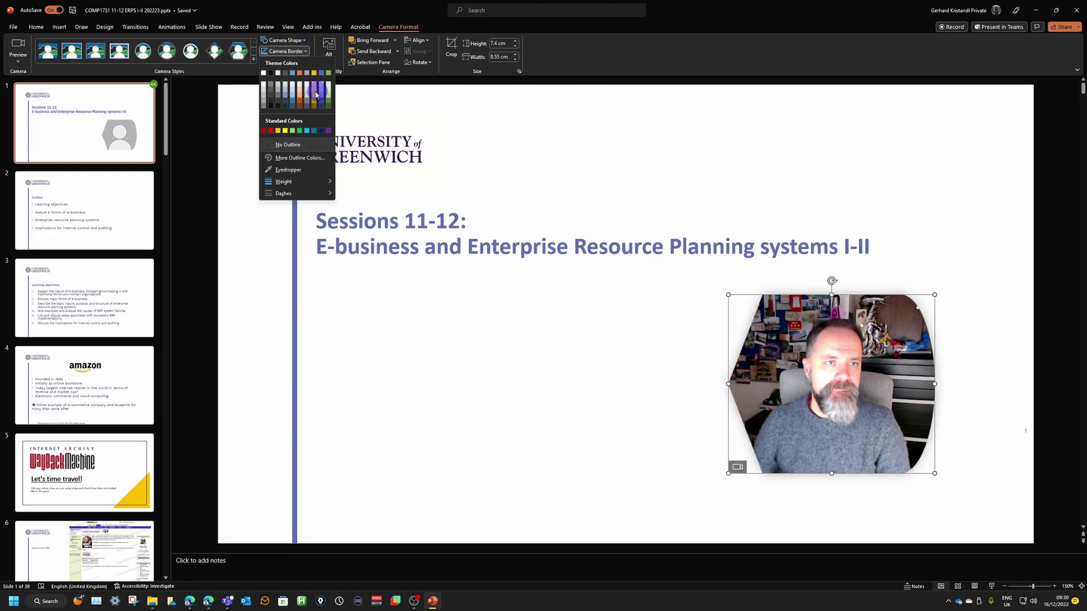
click(566, 53)
- Apply an Outer shadow preset from Camera Effects > Shadow to the hexagon Cameo
click(306, 63)
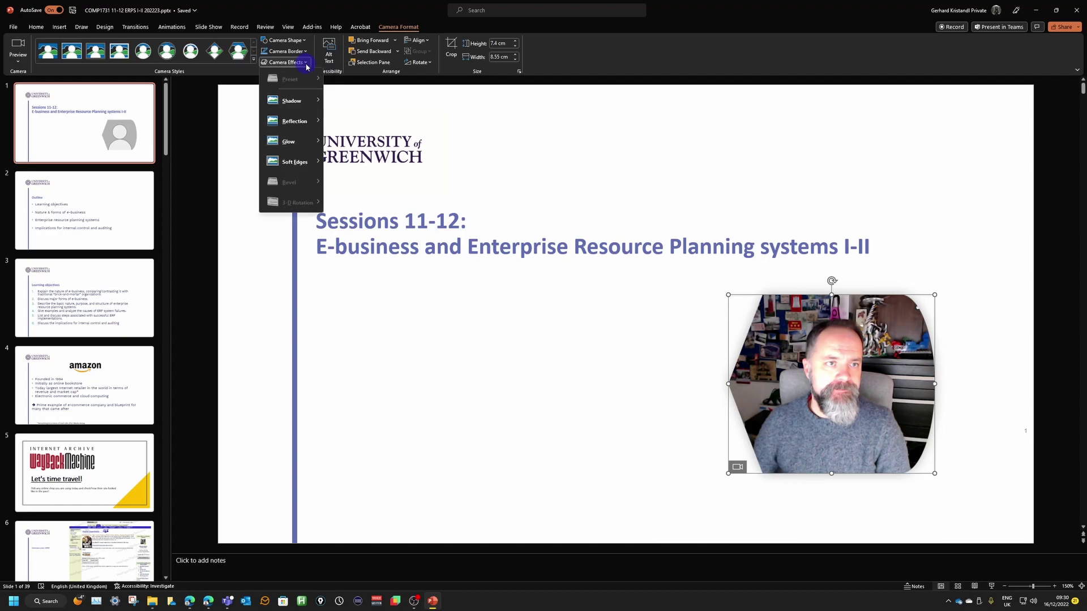
mouse_move(303, 102)
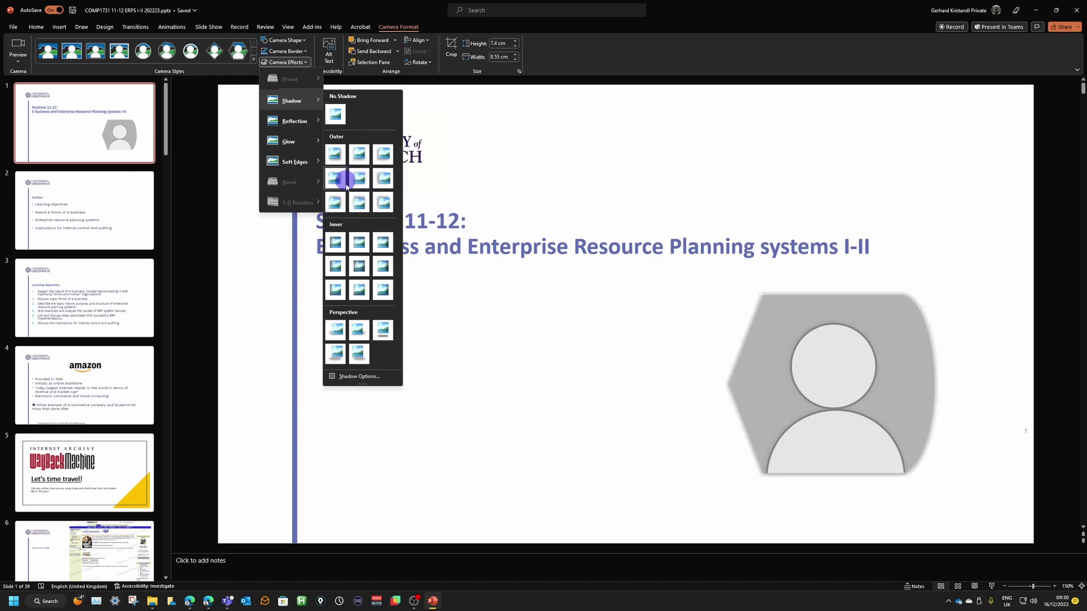
click(359, 242)
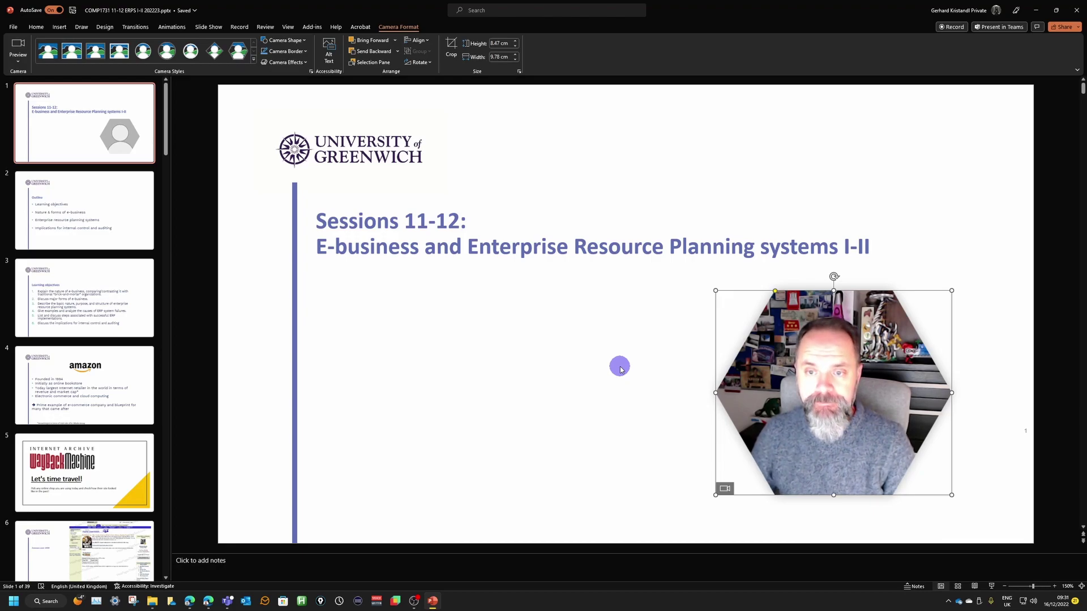
- Paste the hexagon Cameo onto the Outline slide and move it to the top-right corner
key(ctrl+d)
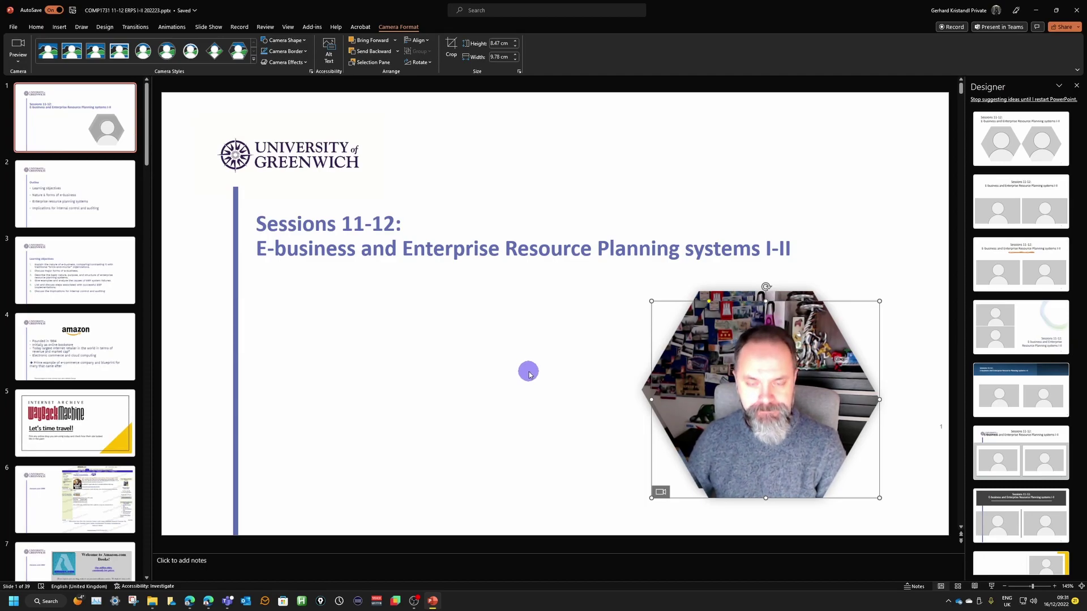
key(ctrl+z)
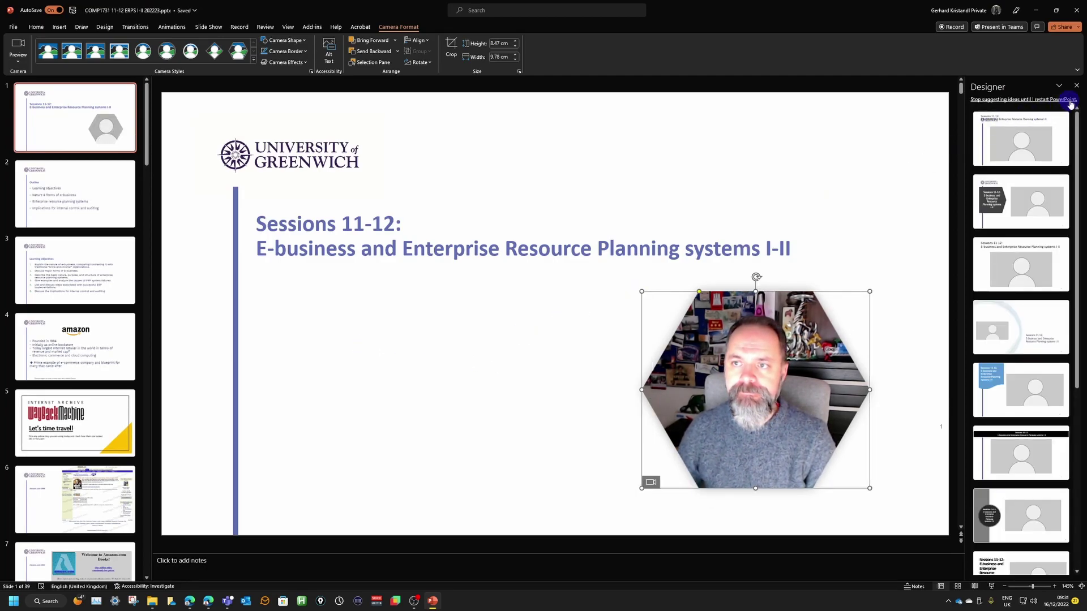
click(1071, 100)
click(82, 209)
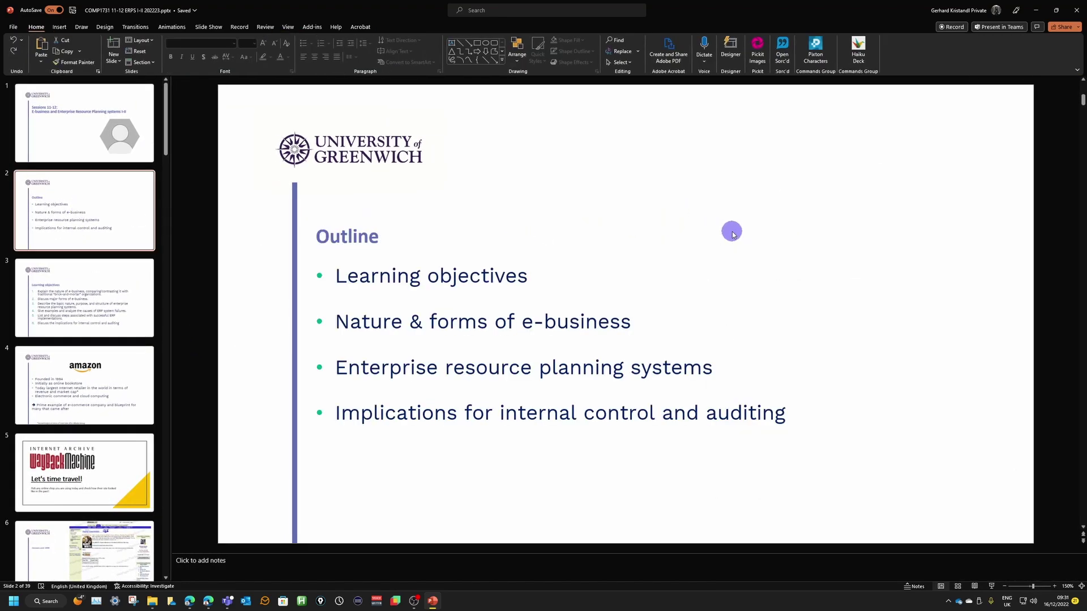
key(ctrl+v)
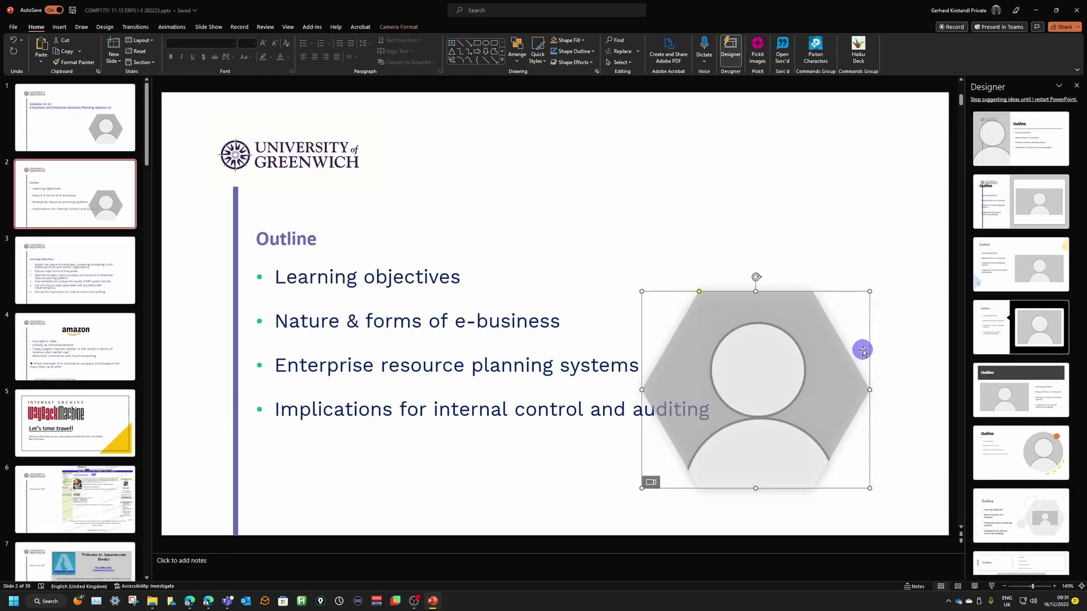
drag(749, 372, 805, 197)
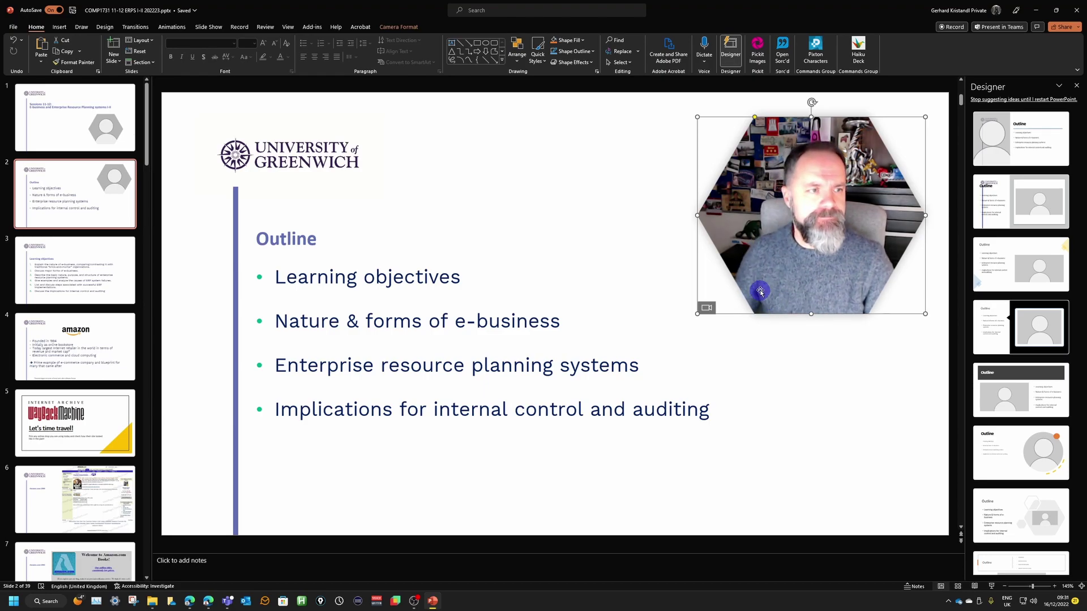
- On the Amazon slide, move the circular cameo to the top-right and enlarge it to 5.65 cm
click(80, 266)
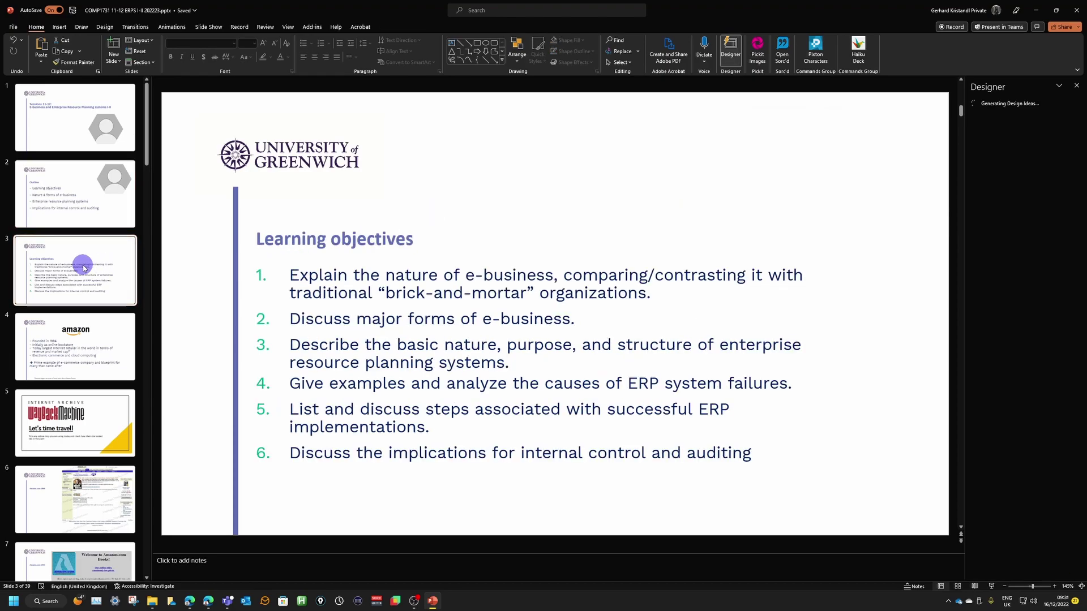
key(Down)
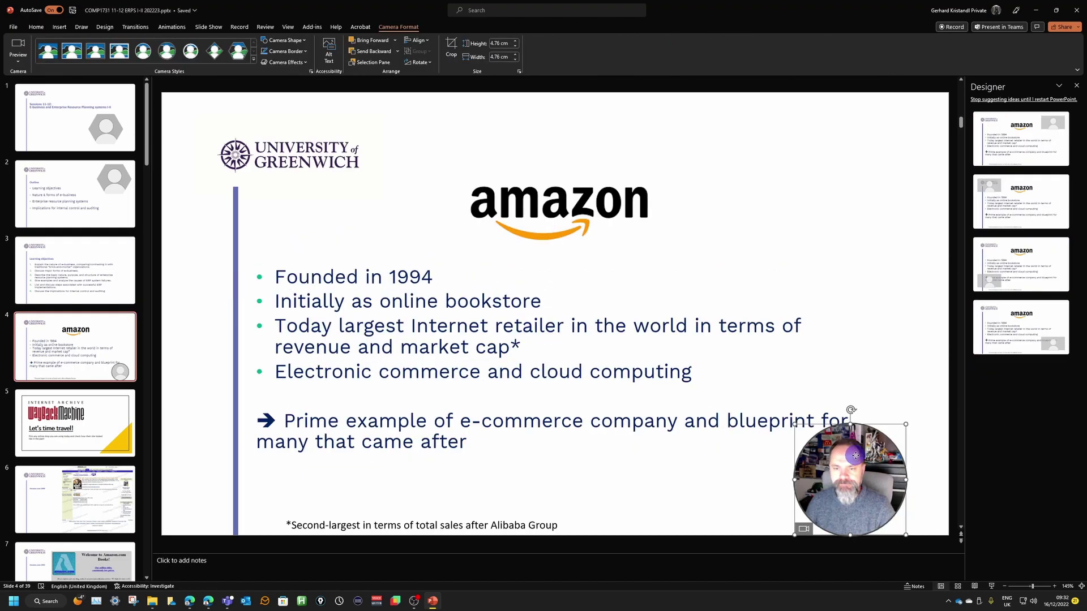
drag(856, 446, 853, 154)
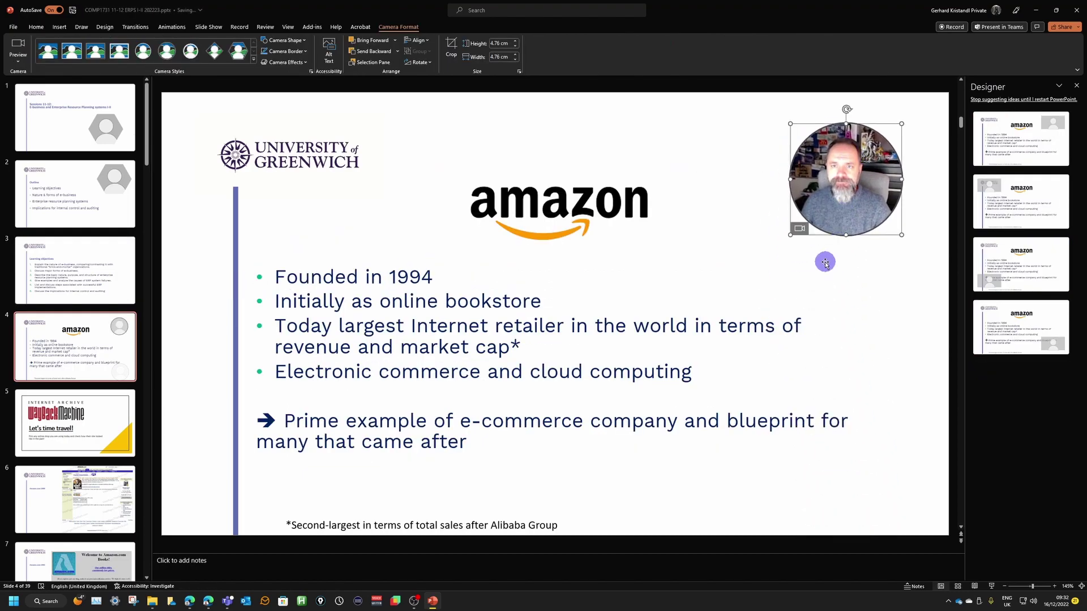
drag(789, 234, 770, 255)
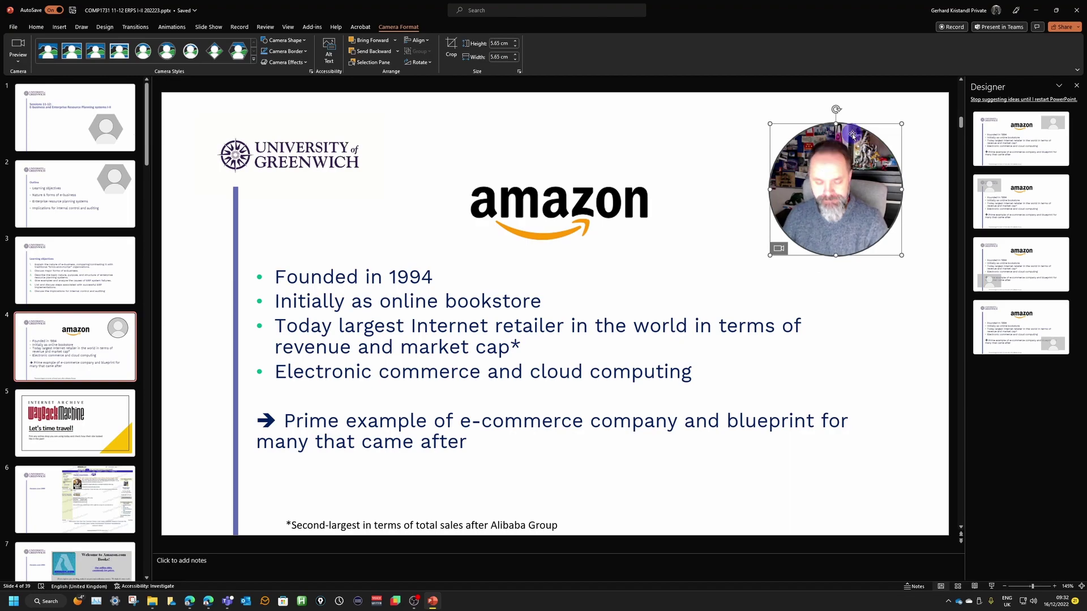
click(82, 414)
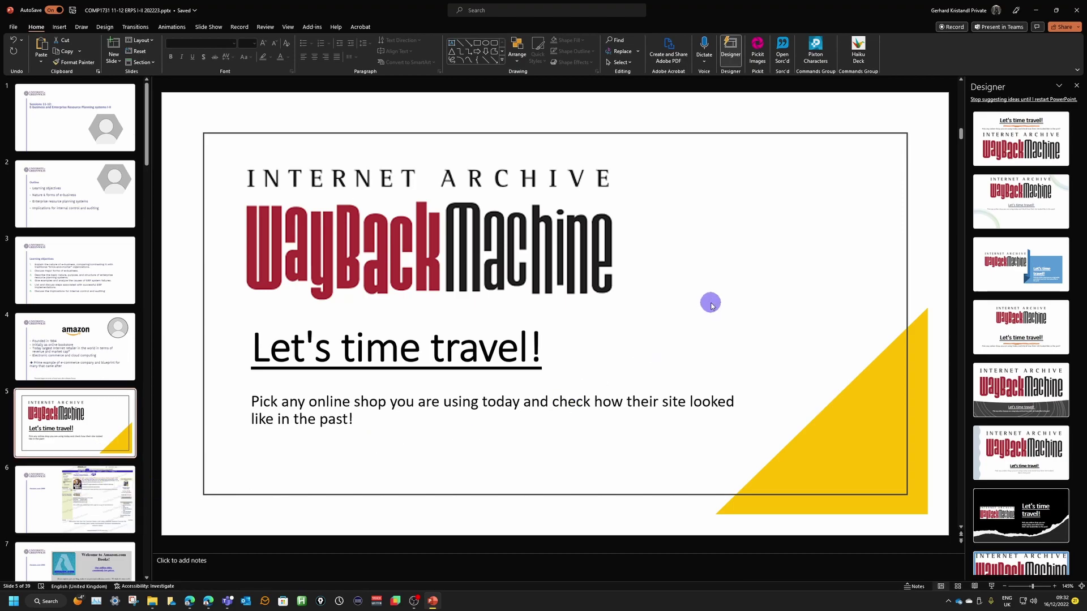
- Paste the circular cameo onto the Wayback Machine slide and position it at the top-right
key(ctrl+v)
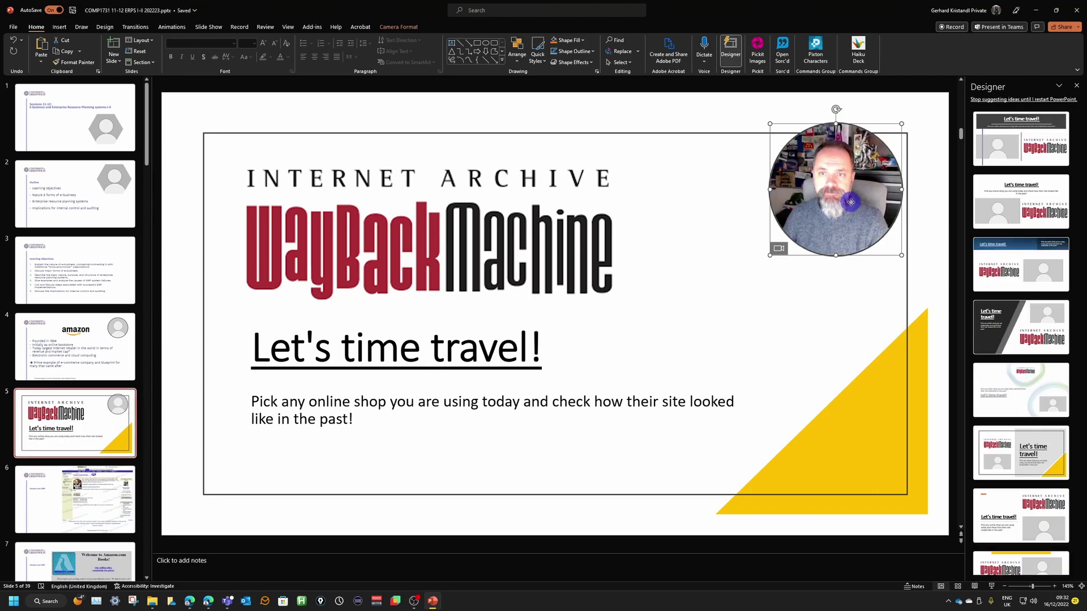
drag(851, 202, 847, 219)
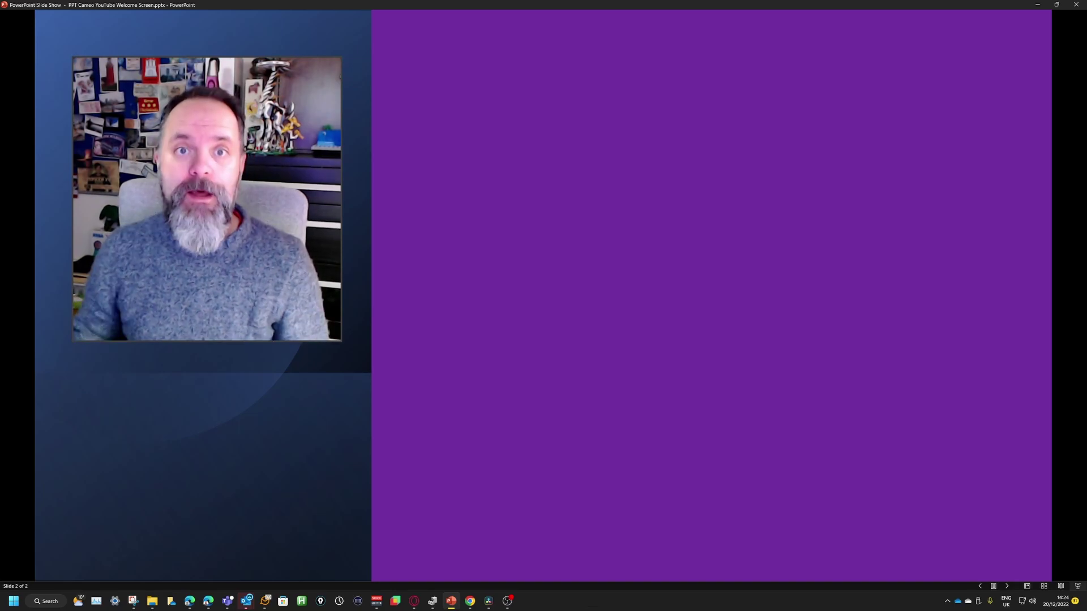
- Advance the welcome slide show so the outlined frame appears on the purple half
key(space)
key(space)
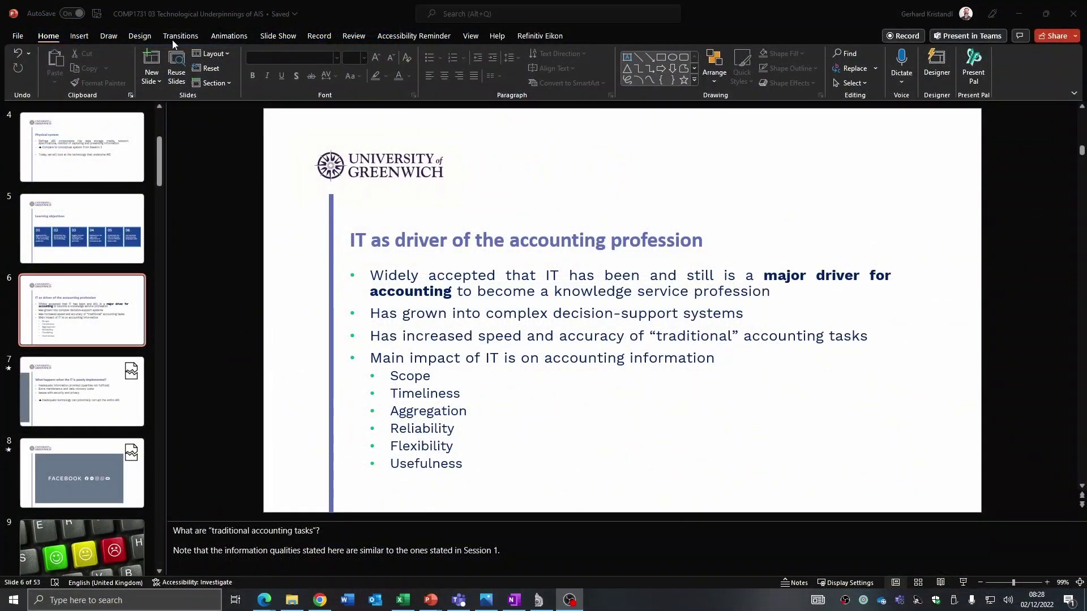
- Insert a Cameo camera placeholder on the 'IT as driver of the accounting profession' slide
click(80, 39)
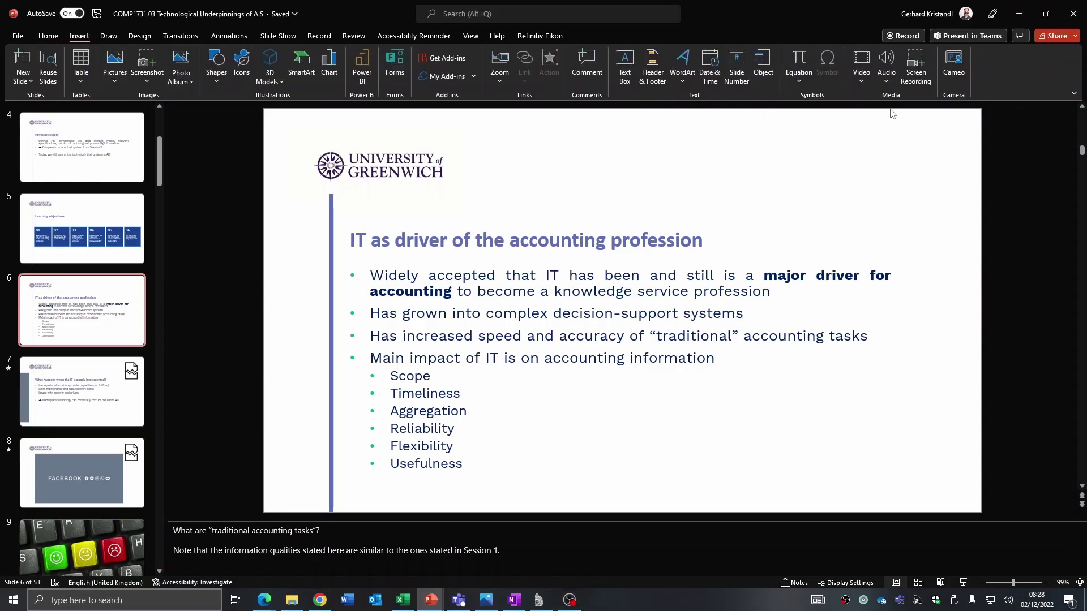
click(954, 64)
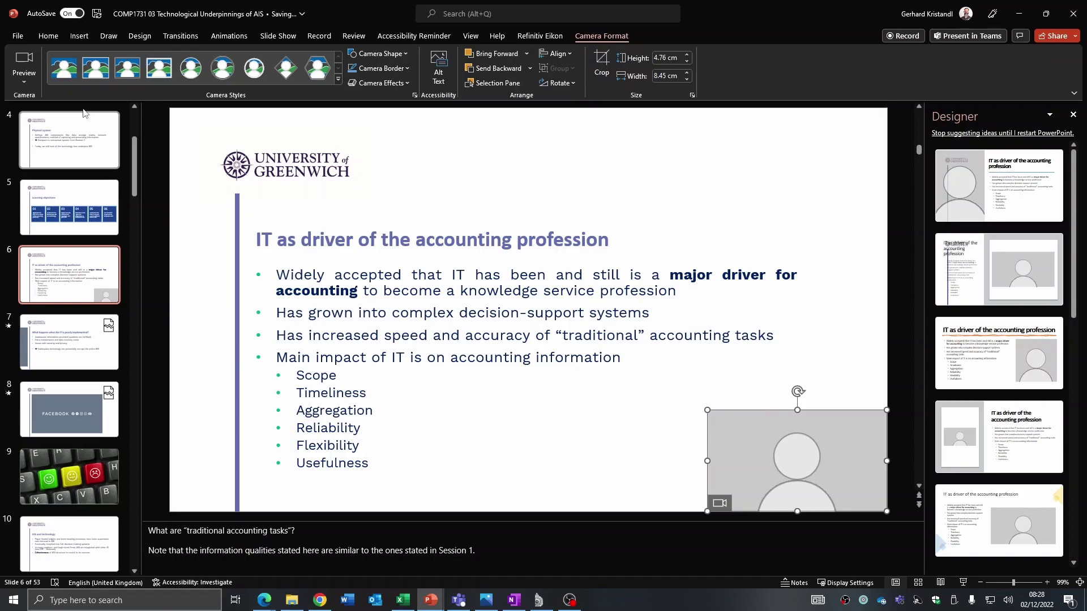
- Set the cameo's video source to the second USB Camera entry
click(24, 85)
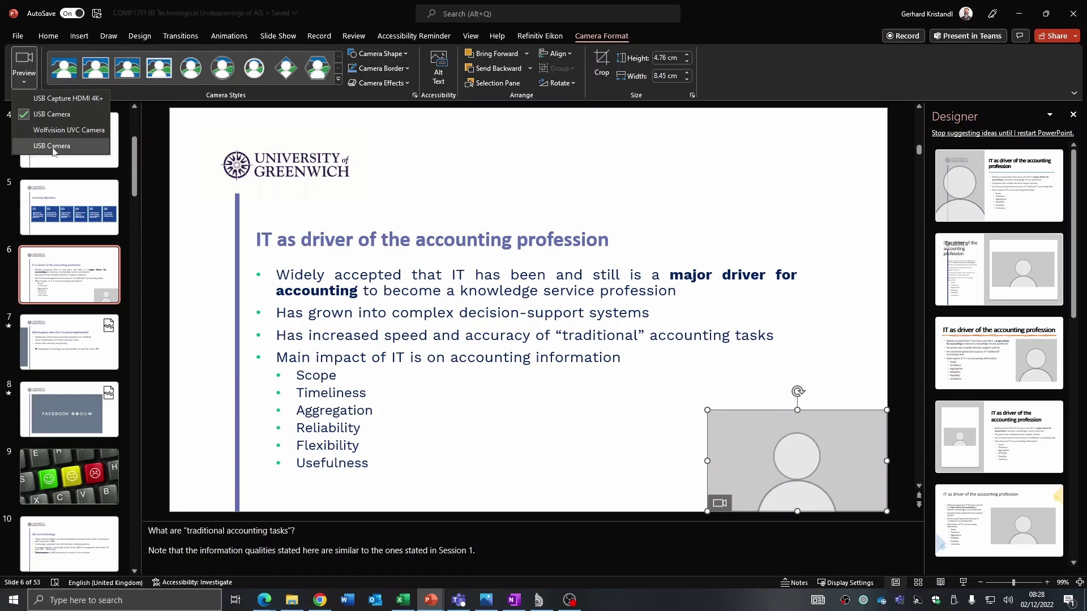
click(107, 147)
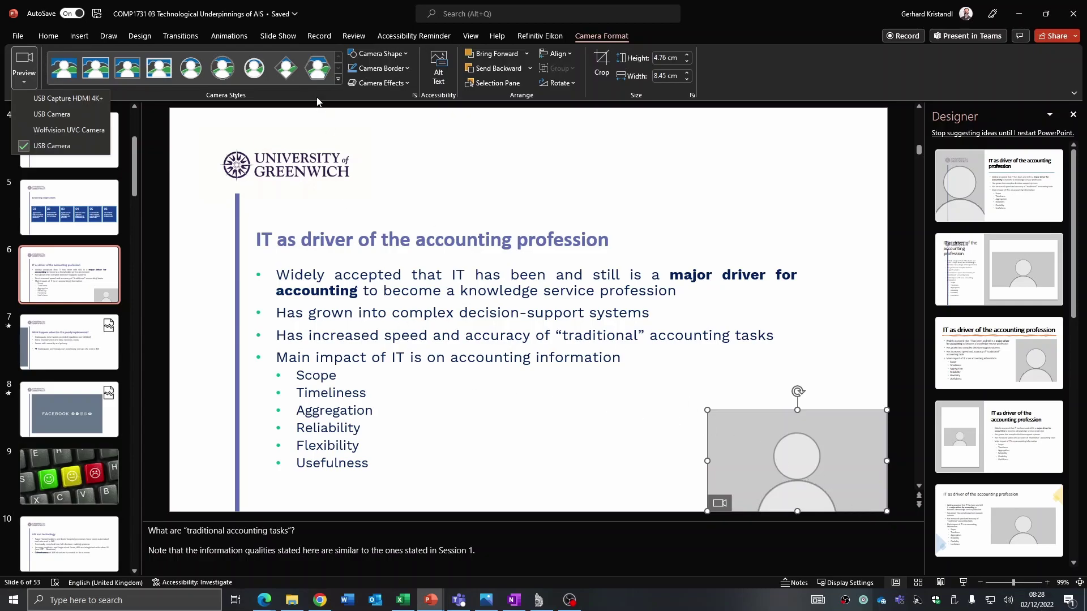
click(344, 14)
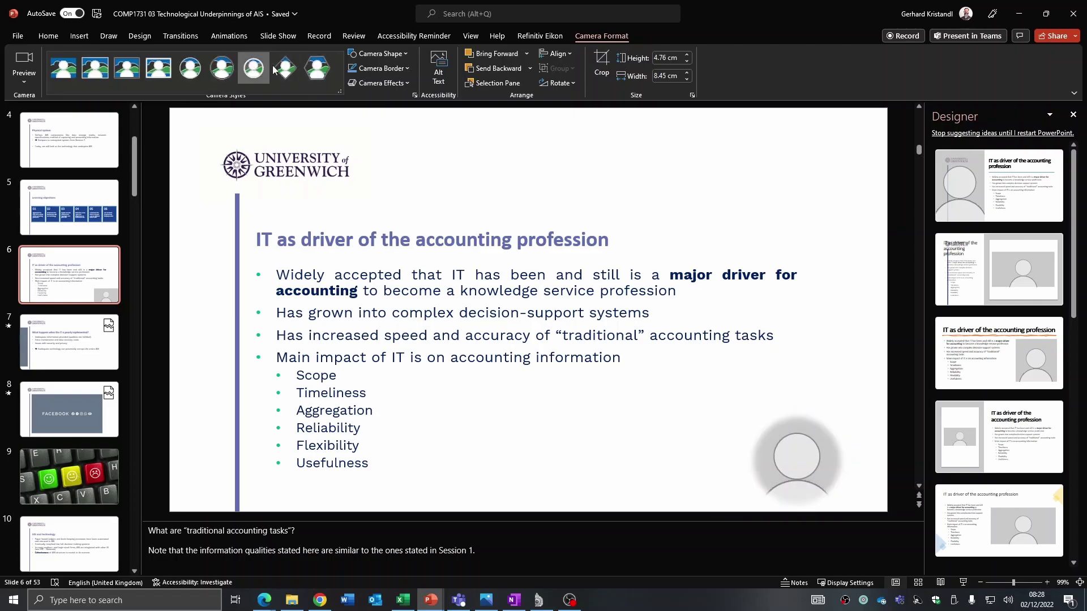
- Give the cameo the hexagon camera style and present slide 6 as a slide show
click(316, 70)
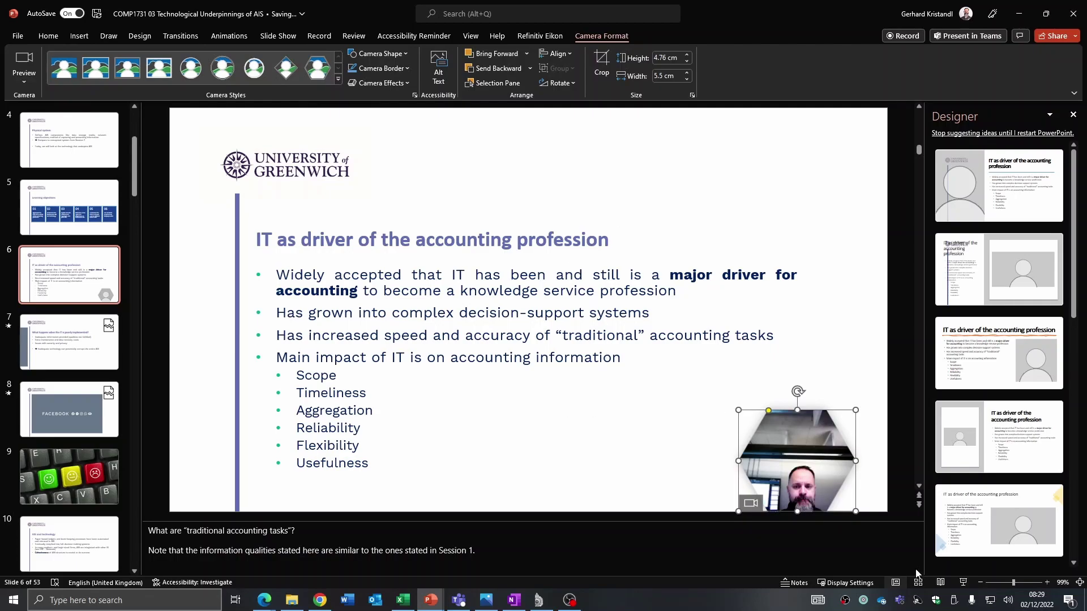
click(964, 584)
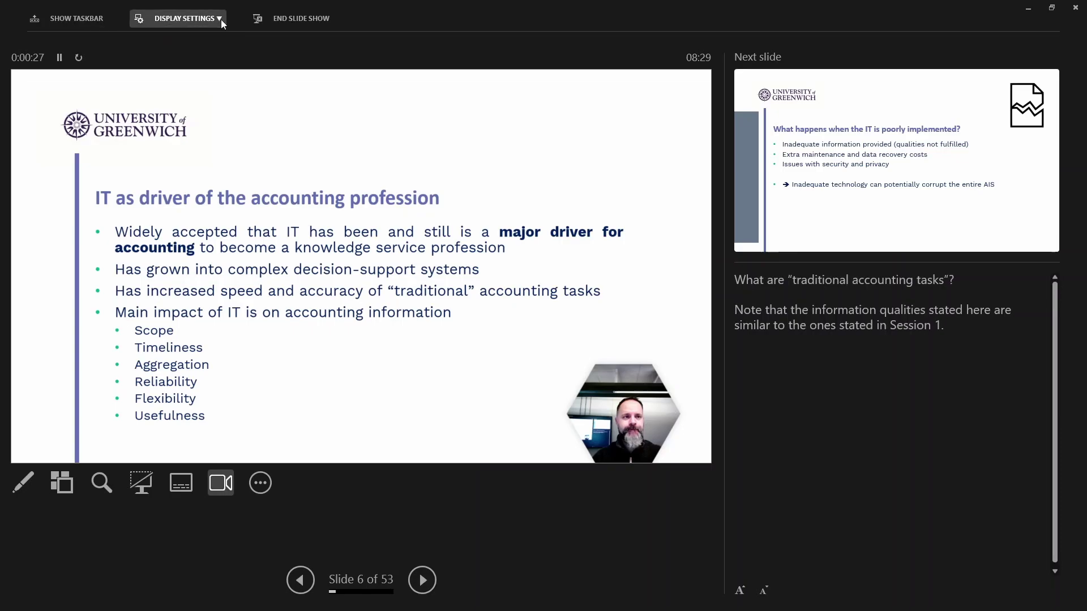
- Show Presenter View's Display Settings options for swapping presenter view and slide show
click(221, 19)
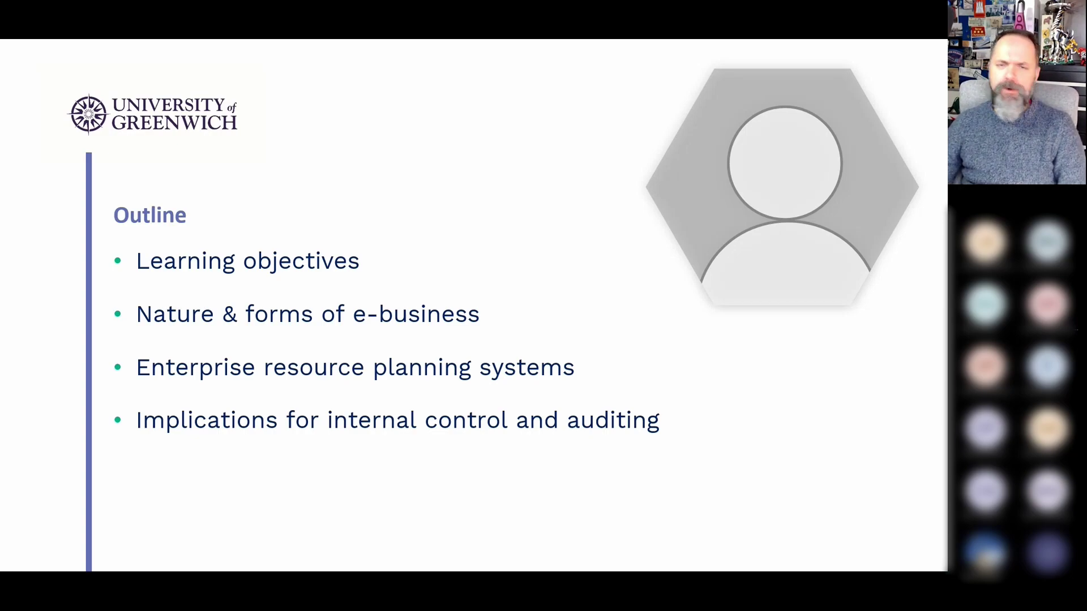
- Advance the Teams PowerPoint Live presentation from Outline to the Learning objectives slide
key(Right)
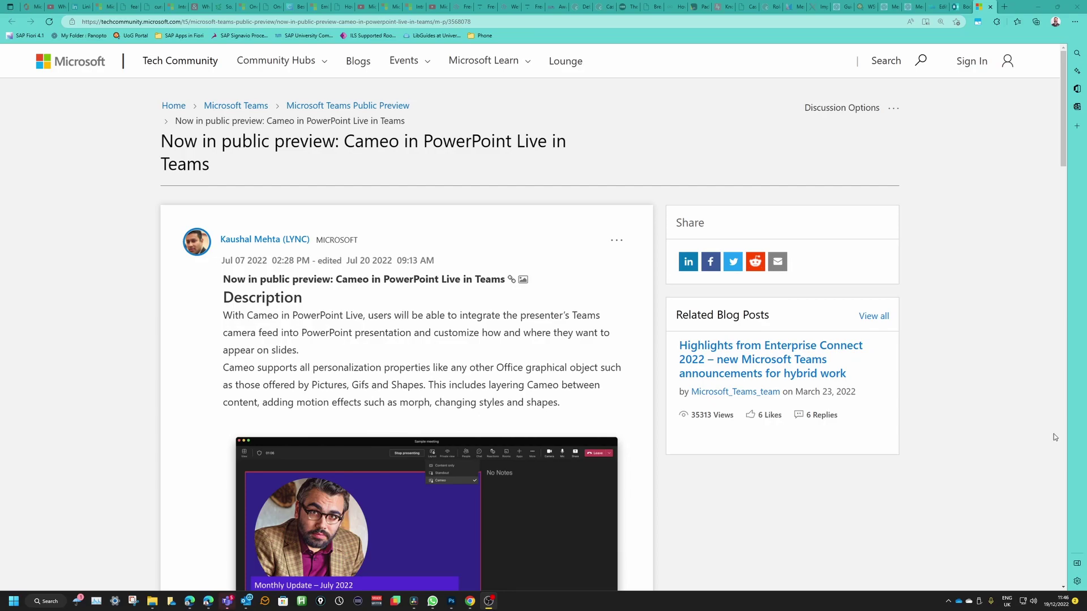
- Scroll the Cameo in PowerPoint Live article to its enabling steps, platforms and limitations
scroll(1054, 434, down, 9)
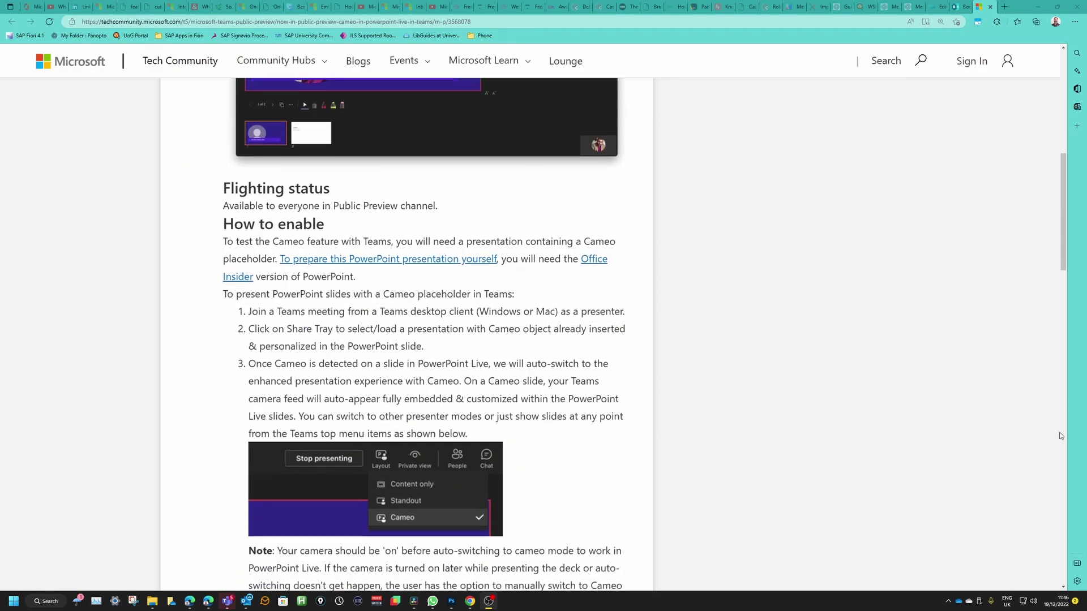
scroll(1061, 436, down, 8)
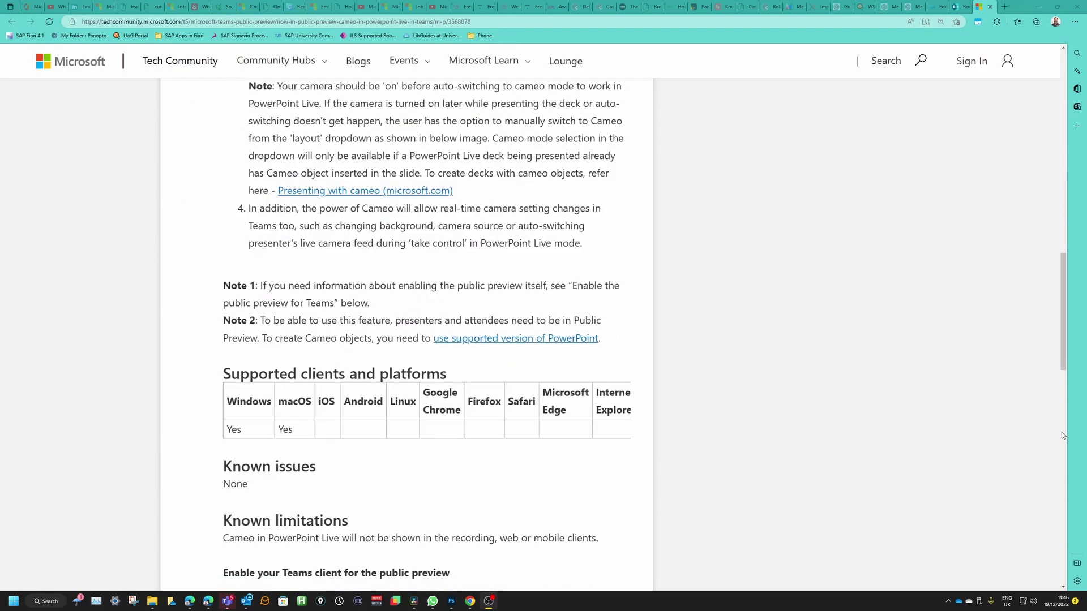
scroll(1061, 432, down, 5)
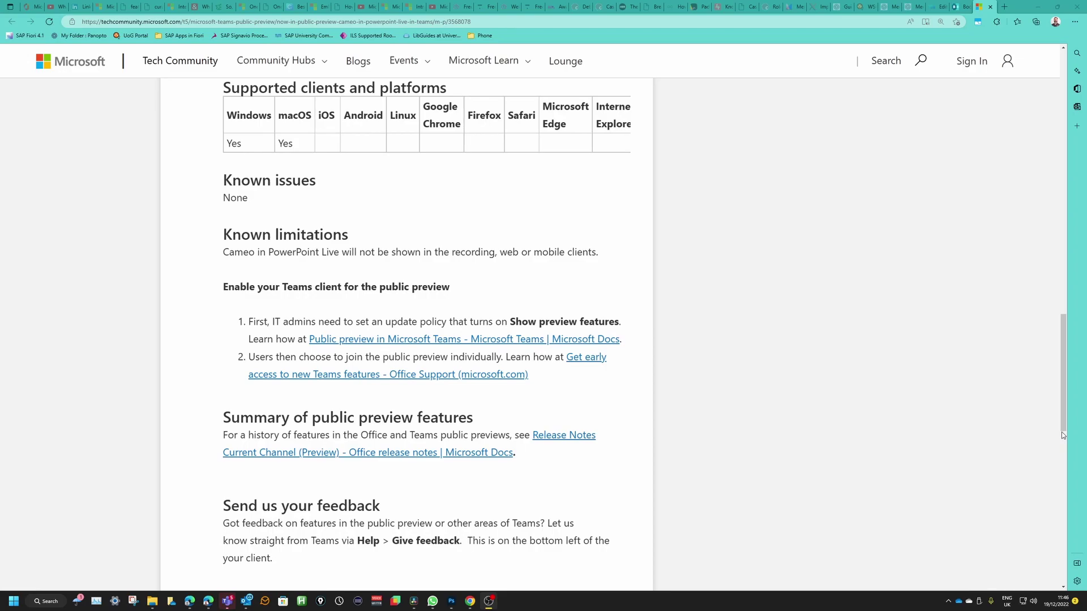